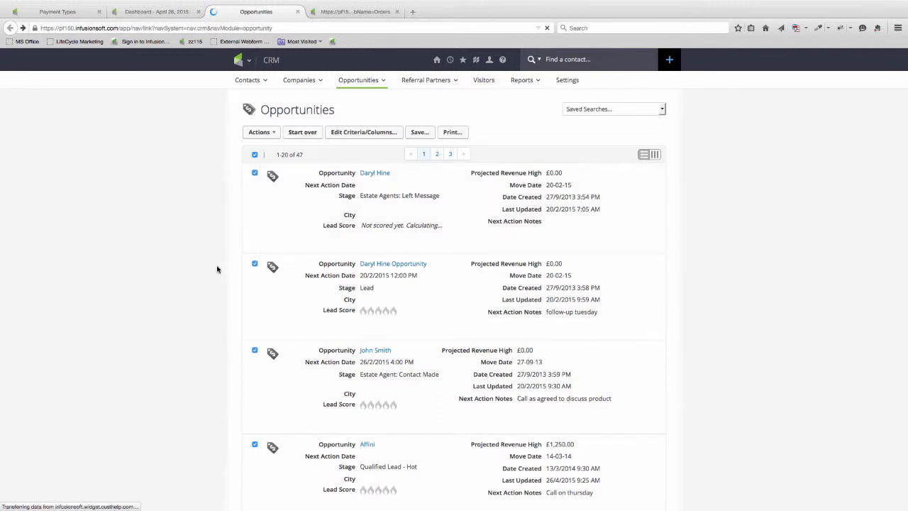
# Start the opportunity search over and run it with no filter criteria.
pyautogui.scroll(-3, 282, 233)
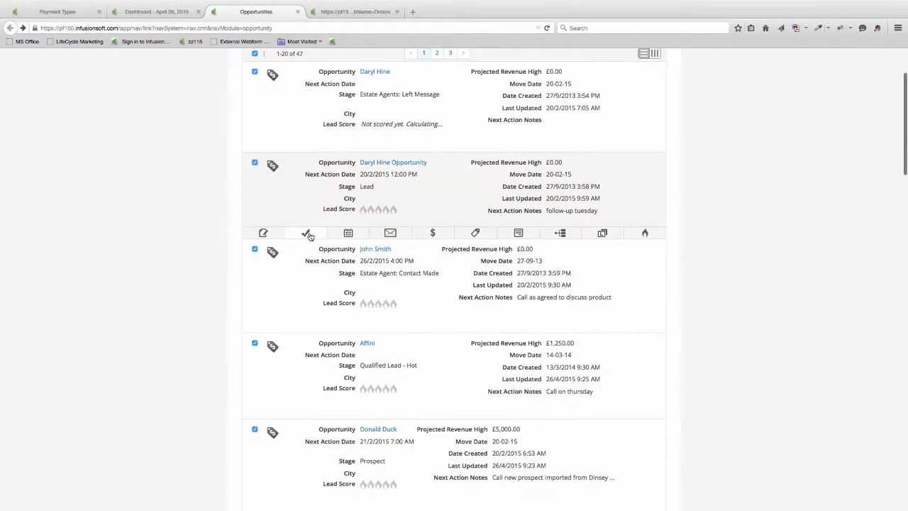
pyautogui.scroll(3, 304, 234)
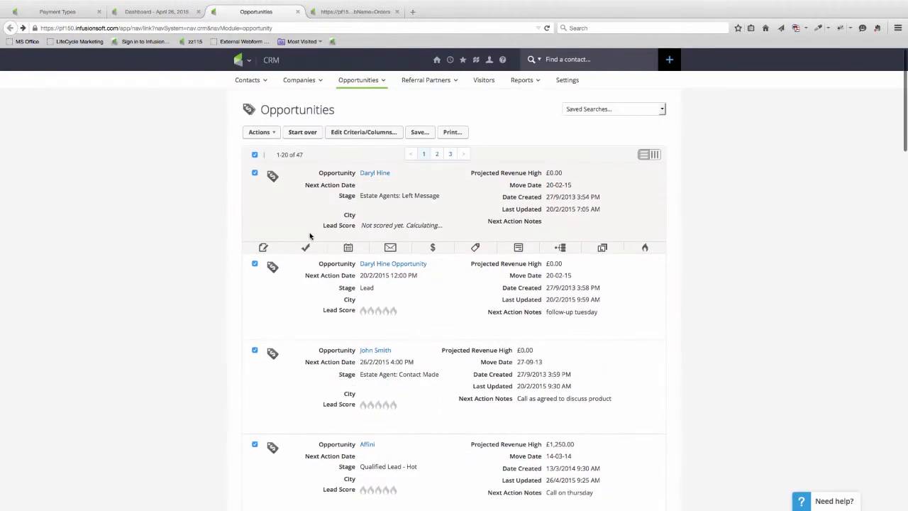
pyautogui.click(303, 133)
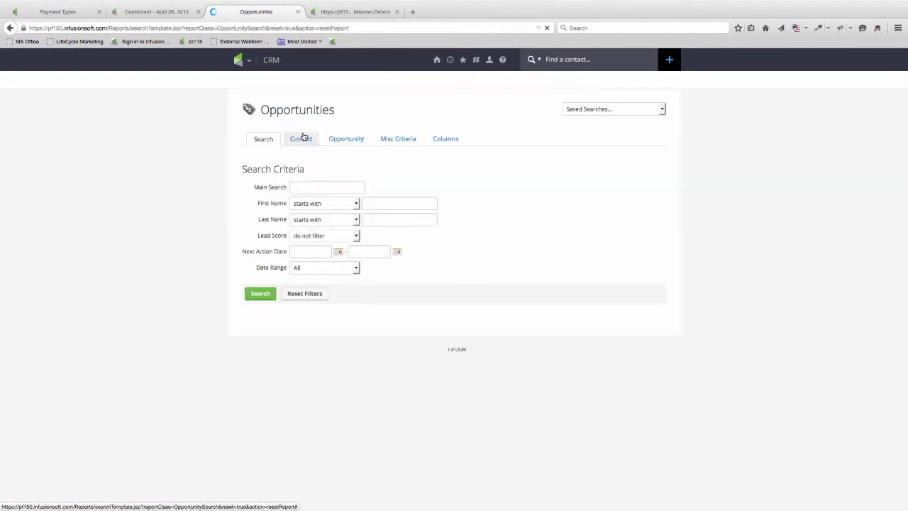
pyautogui.click(261, 294)
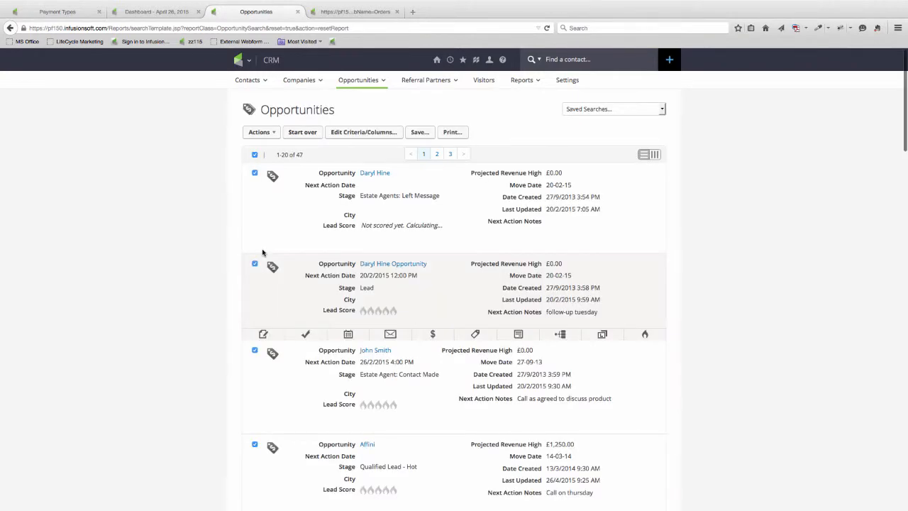
# Open the Prospect-stage opportunity with £2,500.00 high projected revenue and the next action note "Follow-up call today".
pyautogui.scroll(-10, 210, 295)
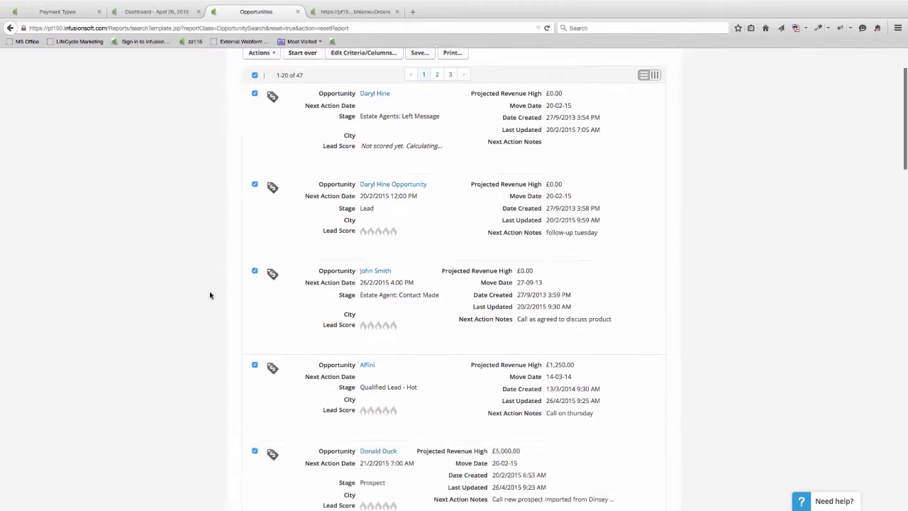
pyautogui.scroll(-3, 210, 296)
pyautogui.scroll(2, 210, 295)
pyautogui.scroll(-1, 210, 295)
pyautogui.scroll(1, 210, 295)
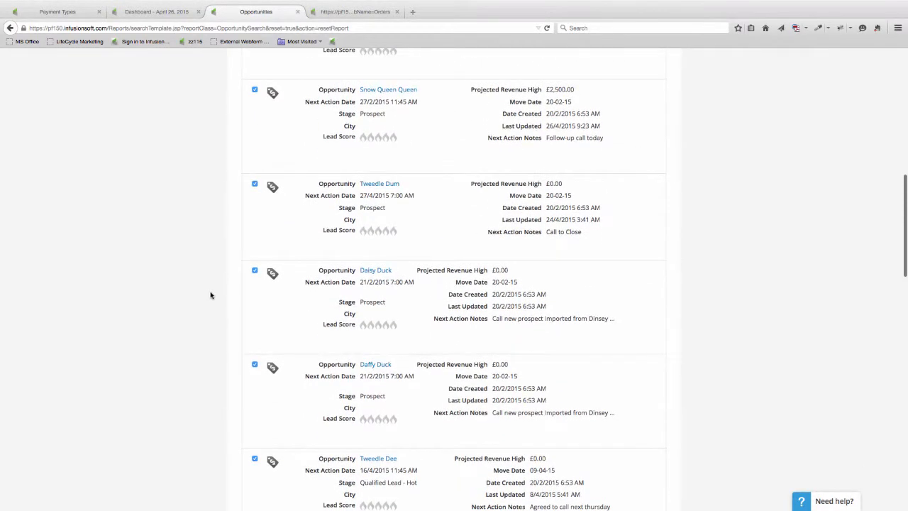
pyautogui.moveTo(519, 119)
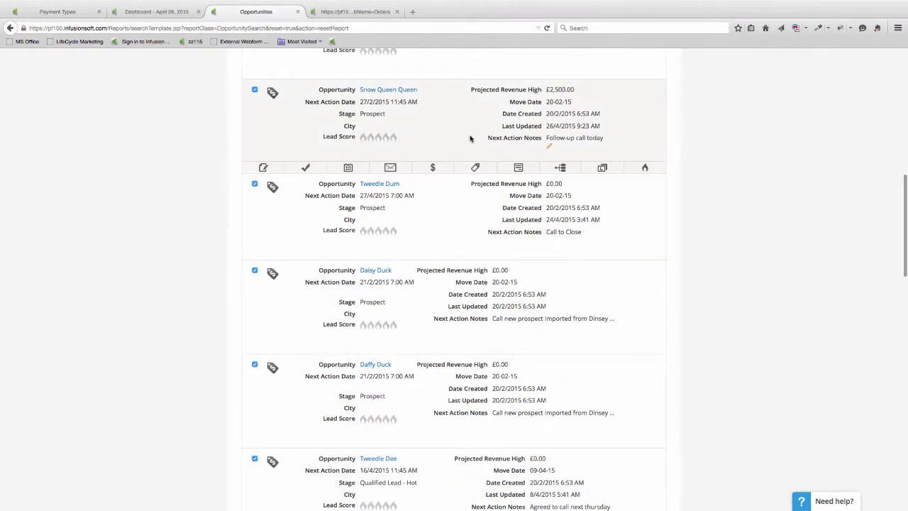
pyautogui.click(385, 93)
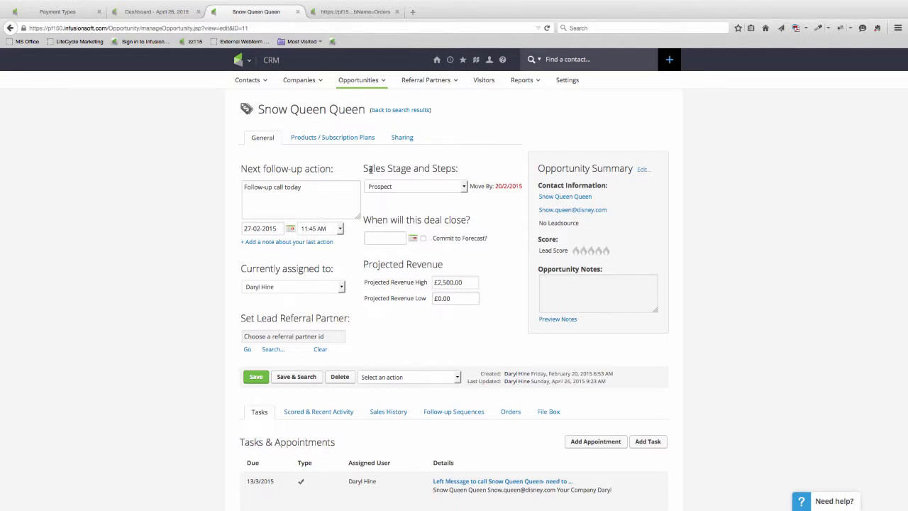
# Review the available sales stages for this opportunity without changing the current stage.
pyautogui.moveTo(364, 168); pyautogui.dragTo(458, 169)
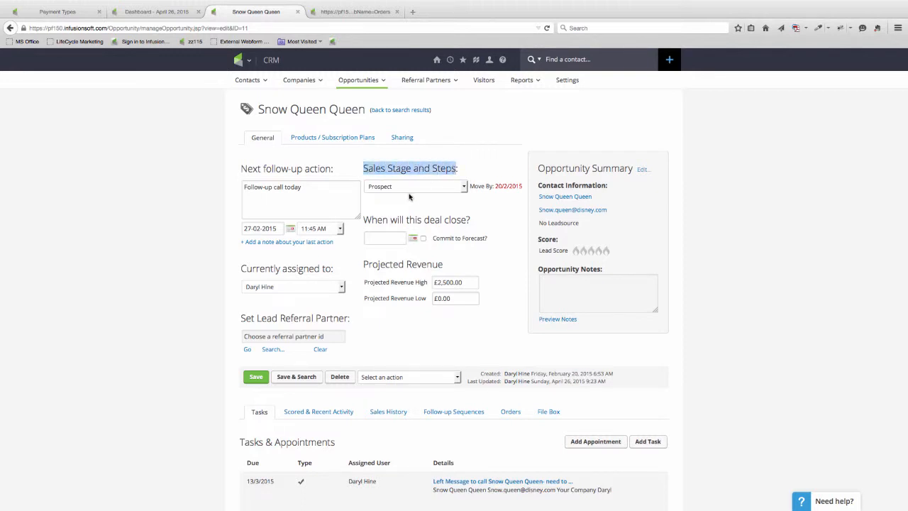
pyautogui.click(389, 188)
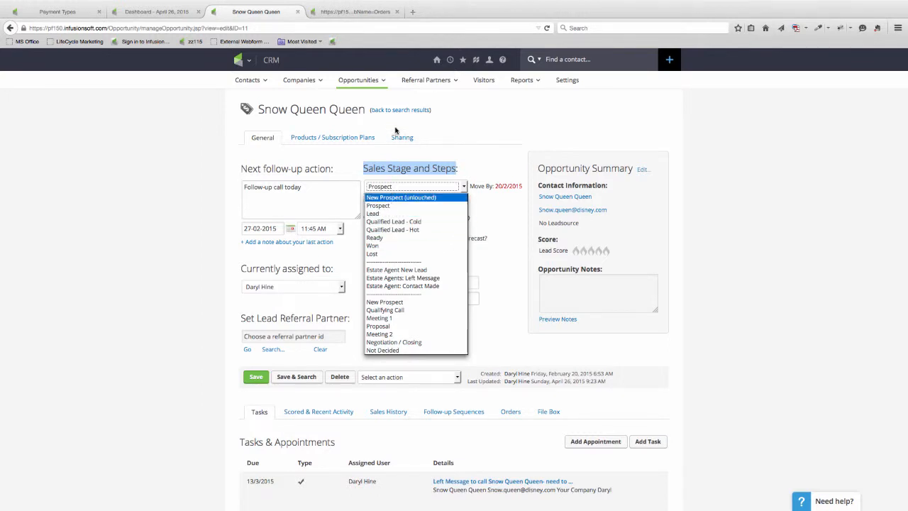
pyautogui.click(424, 147)
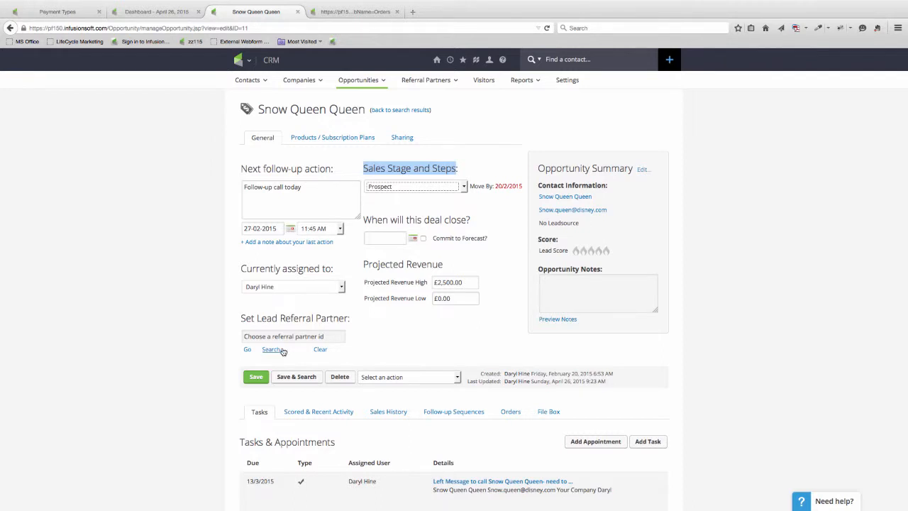
# Examine the opportunity's tasks, appointments, notes, form submissions and recent email history.
pyautogui.scroll(-5, 201, 358)
pyautogui.scroll(-3, 201, 359)
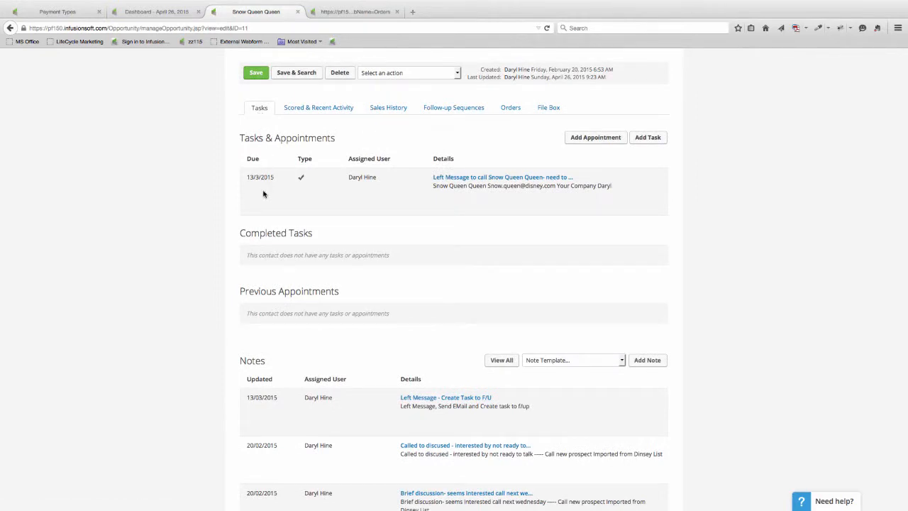
pyautogui.scroll(-3, 288, 383)
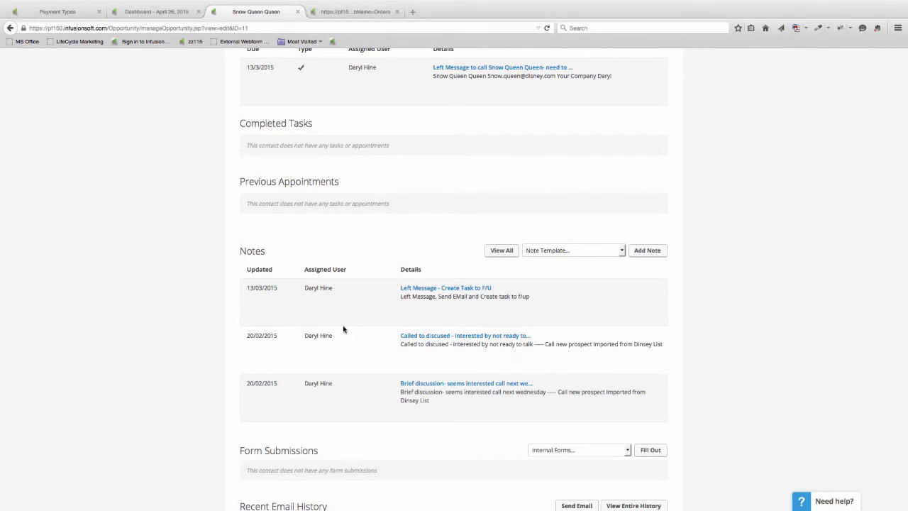
pyautogui.scroll(-2, 343, 328)
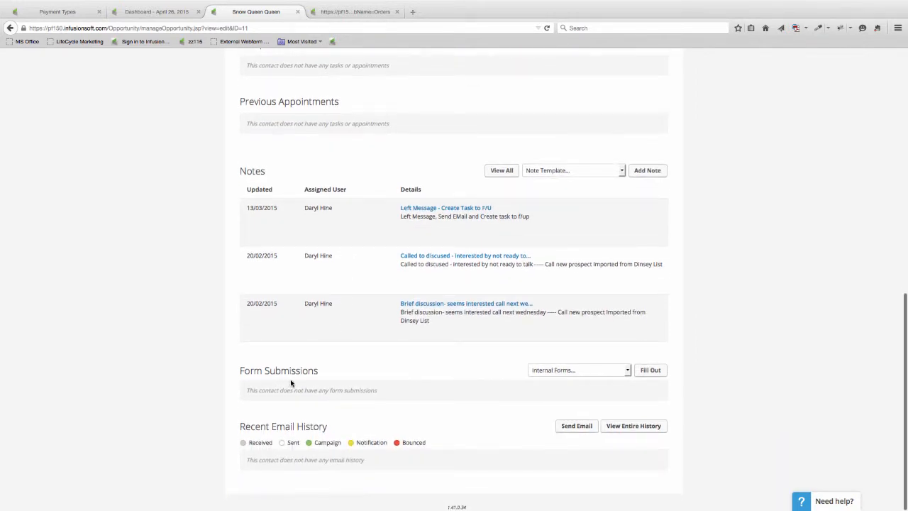
pyautogui.scroll(5, 314, 403)
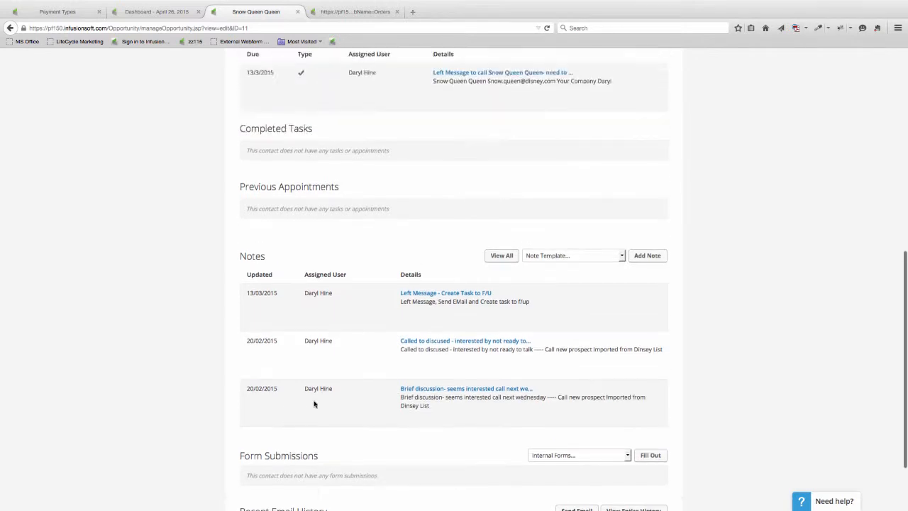
pyautogui.scroll(1, 315, 403)
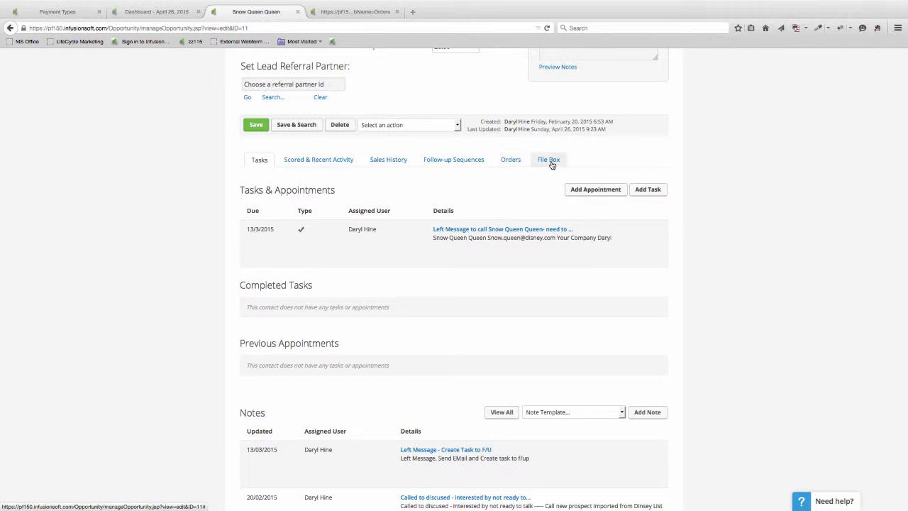
pyautogui.scroll(5, 551, 164)
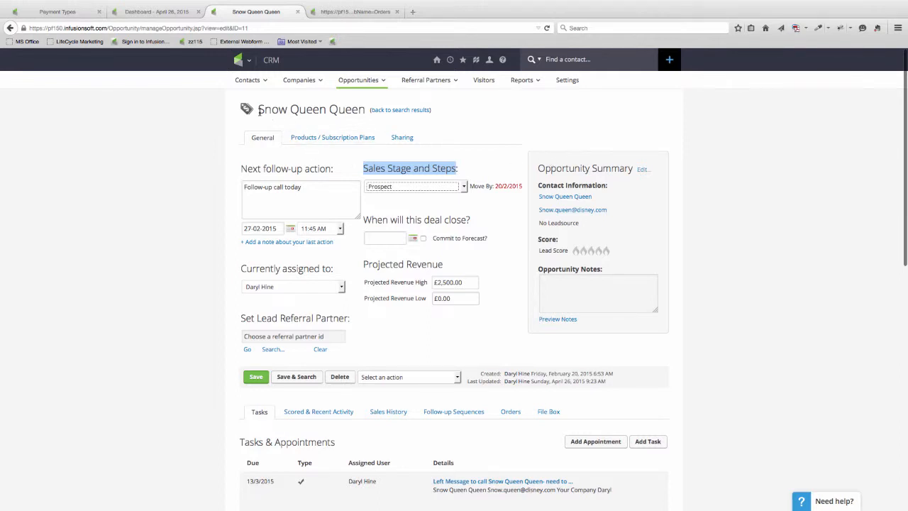
# Add the ASC Super Member product to the opportunity's product interests and check the resulting price totals.
pyautogui.click(335, 139)
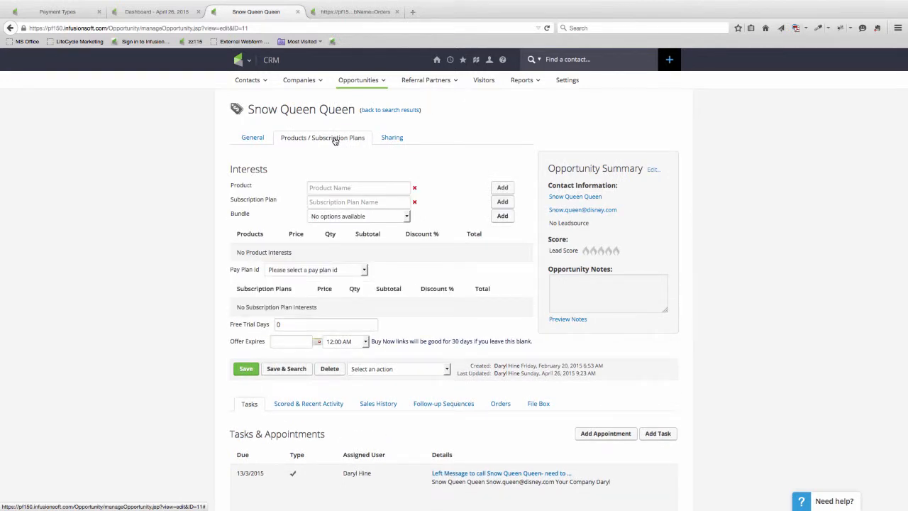
pyautogui.click(331, 188)
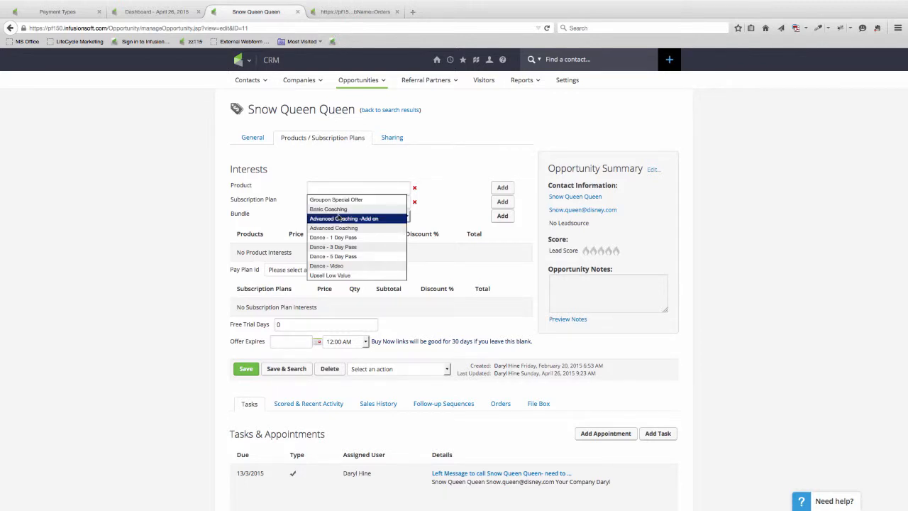
pyautogui.scroll(-3, 337, 242)
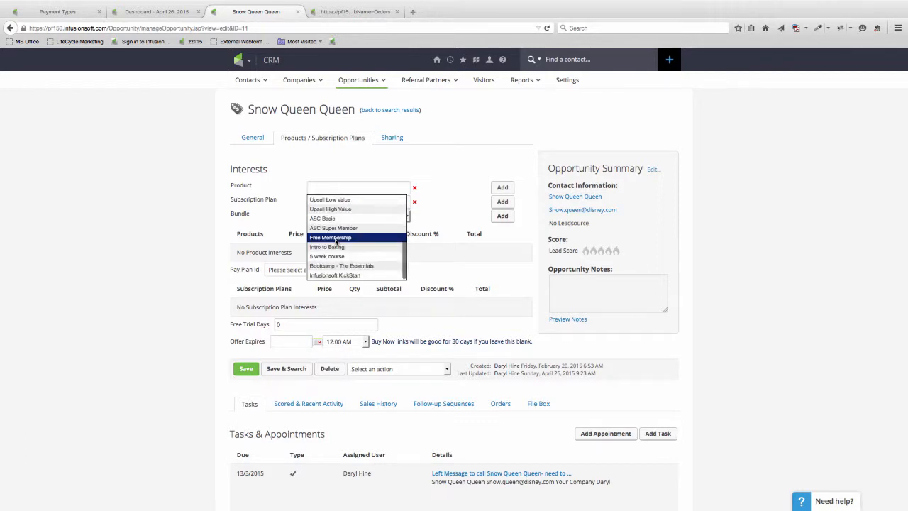
pyautogui.click(333, 228)
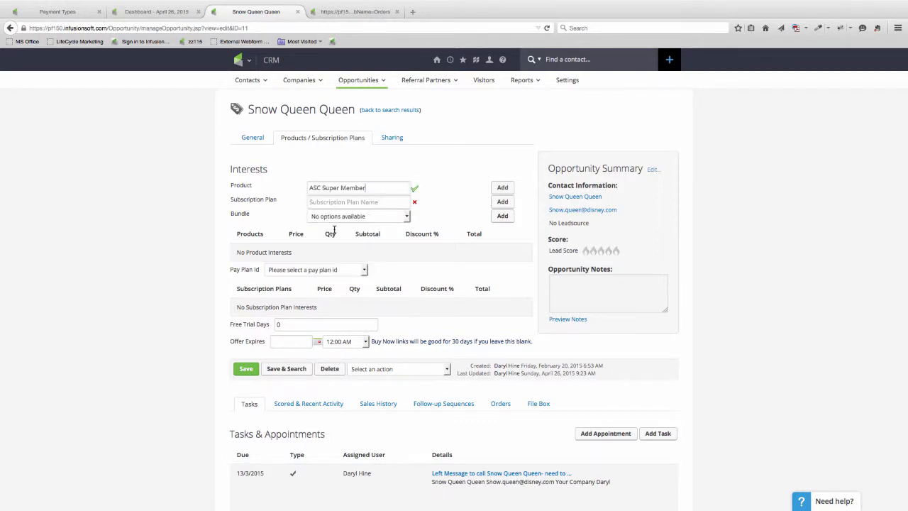
pyautogui.click(502, 188)
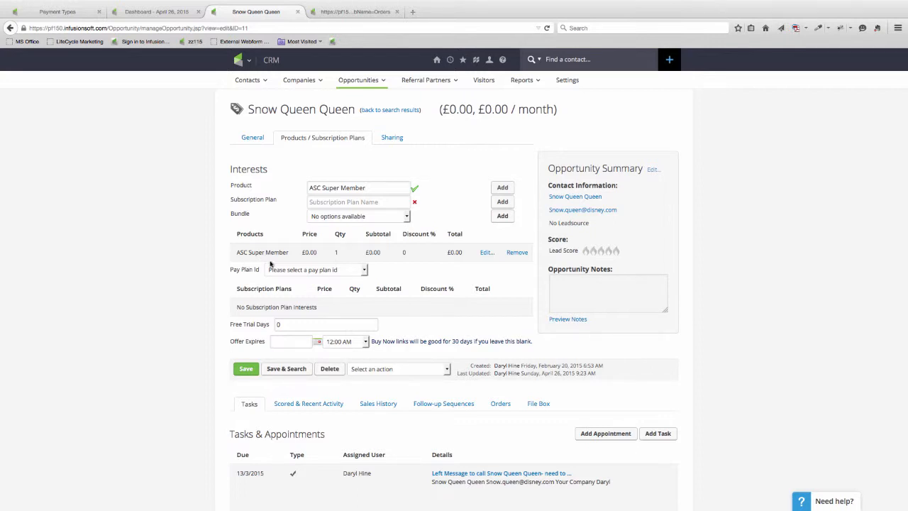
pyautogui.moveTo(365, 256); pyautogui.dragTo(382, 255)
pyautogui.moveTo(442, 109); pyautogui.dragTo(550, 112)
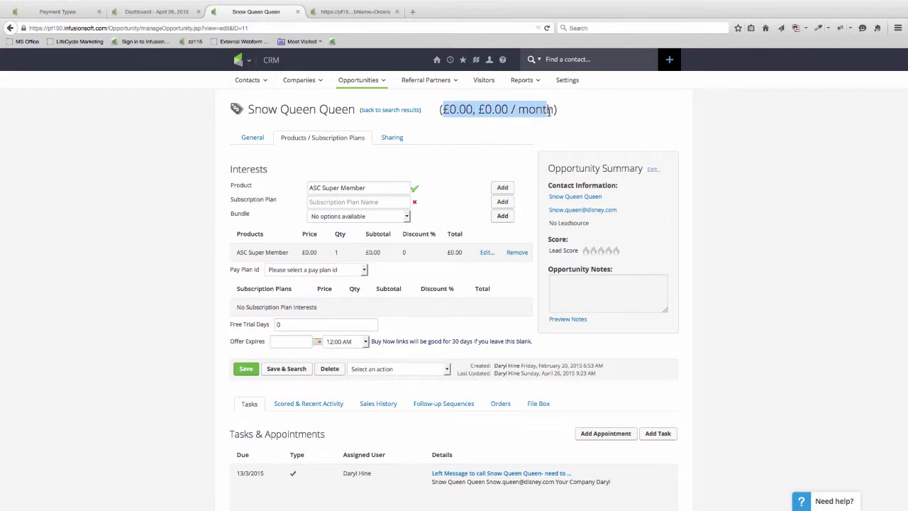
# Select the Sales Rep group and the first listed user in the opportunity's sharing settings, and save the opportunity.
pyautogui.click(393, 139)
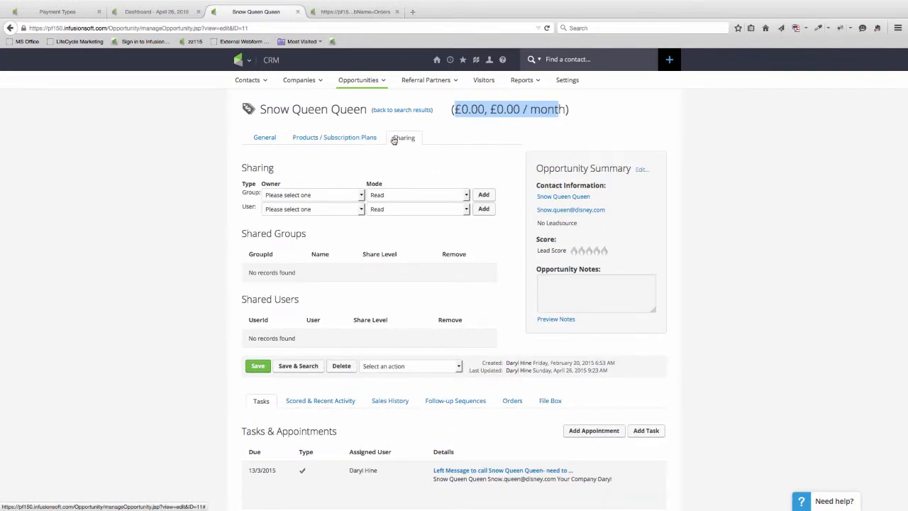
pyautogui.click(292, 195)
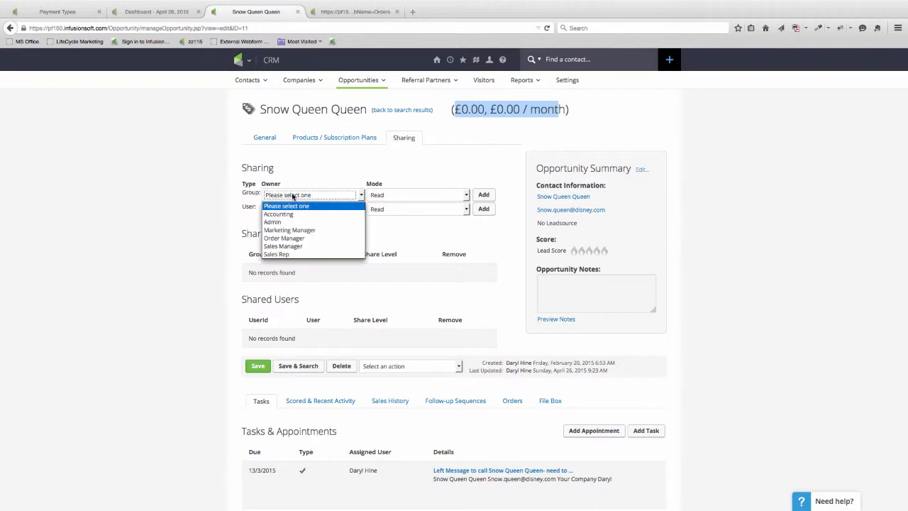
pyautogui.click(284, 254)
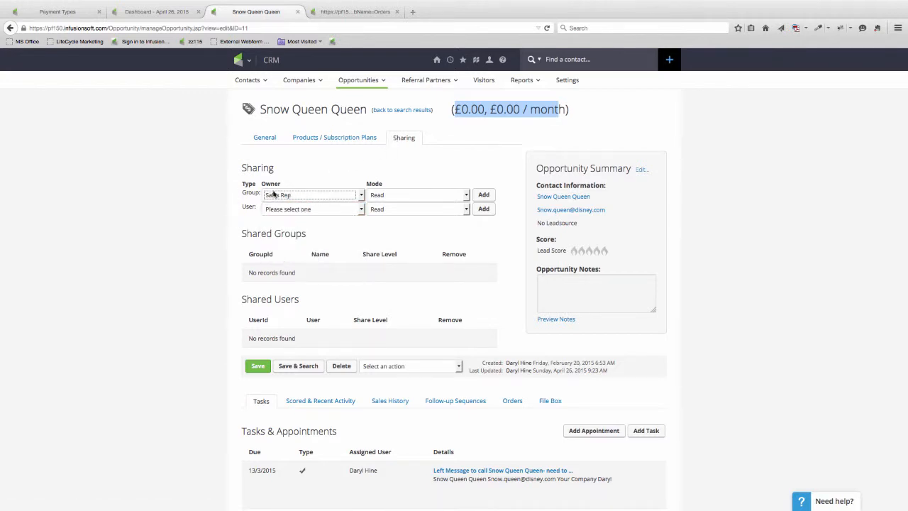
pyautogui.click(308, 211)
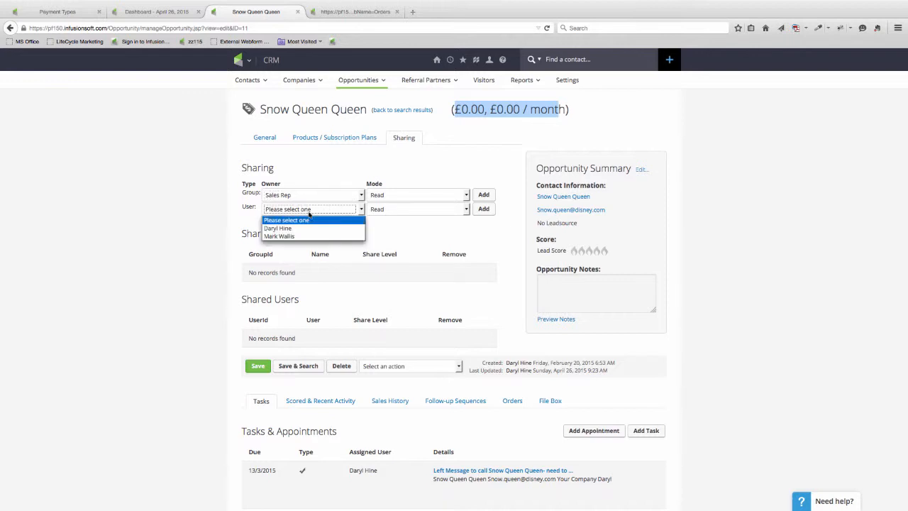
pyautogui.click(296, 229)
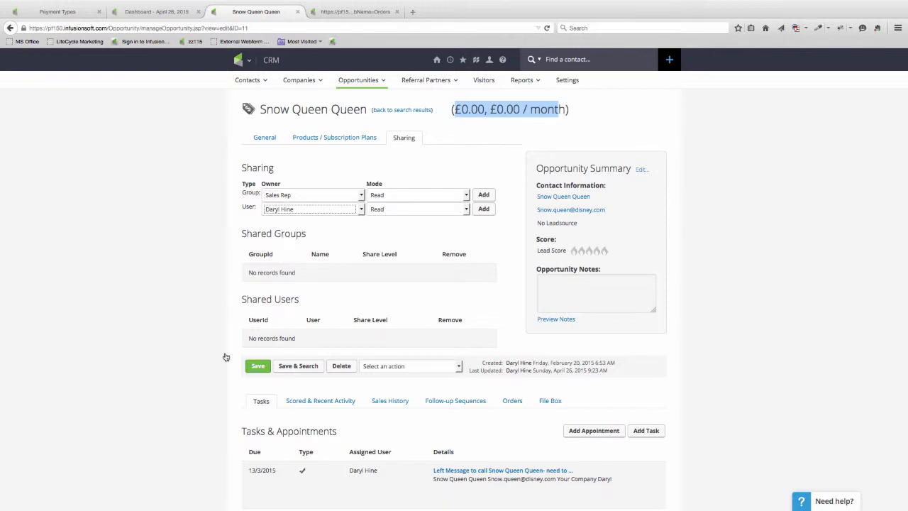
pyautogui.click(259, 368)
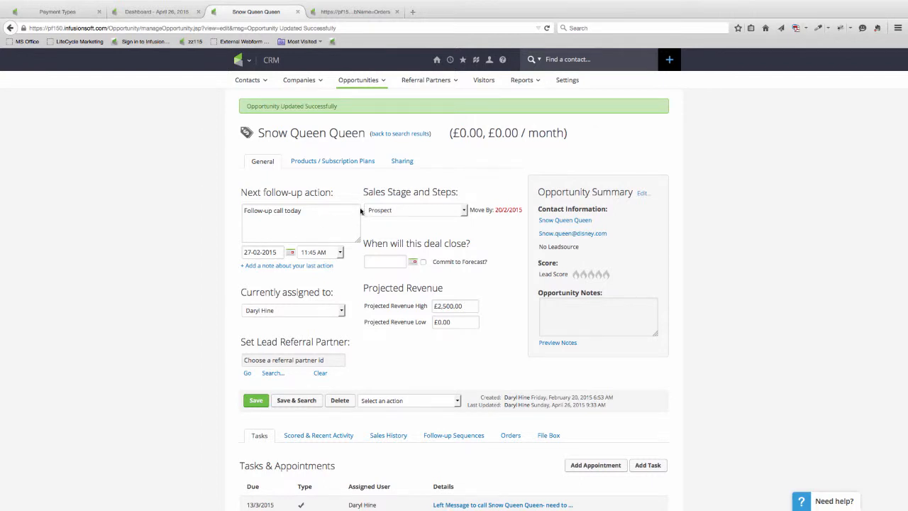
# Look through the sales stage choices on the saved opportunity again, including Won and Lost, keeping the current selection.
pyautogui.moveTo(363, 192); pyautogui.dragTo(464, 193)
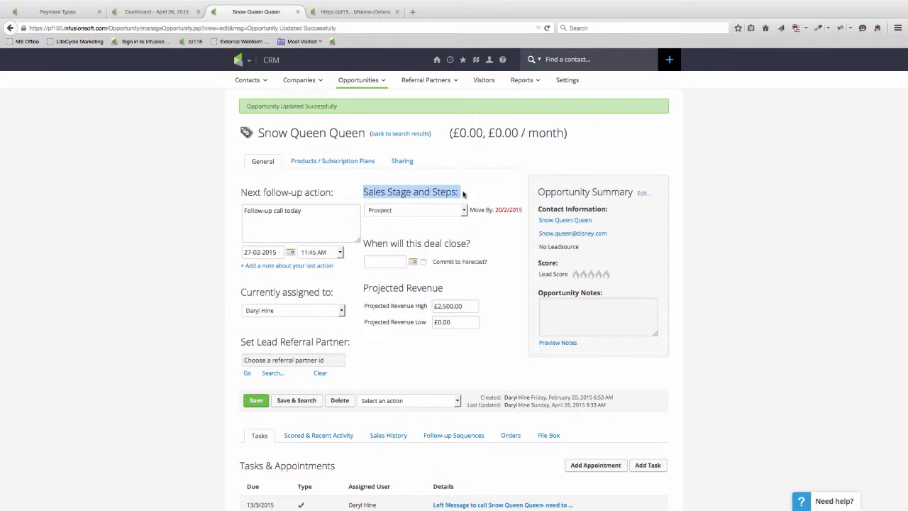
pyautogui.click(390, 215)
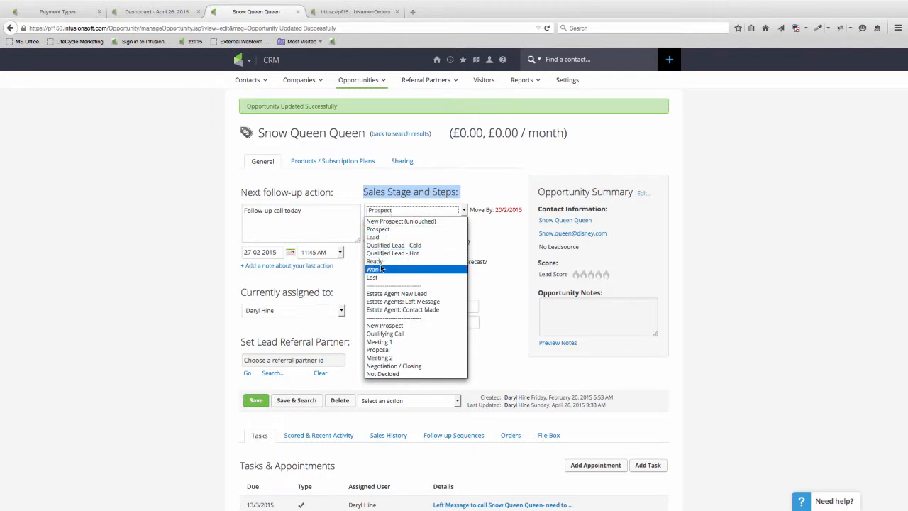
pyautogui.click(195, 246)
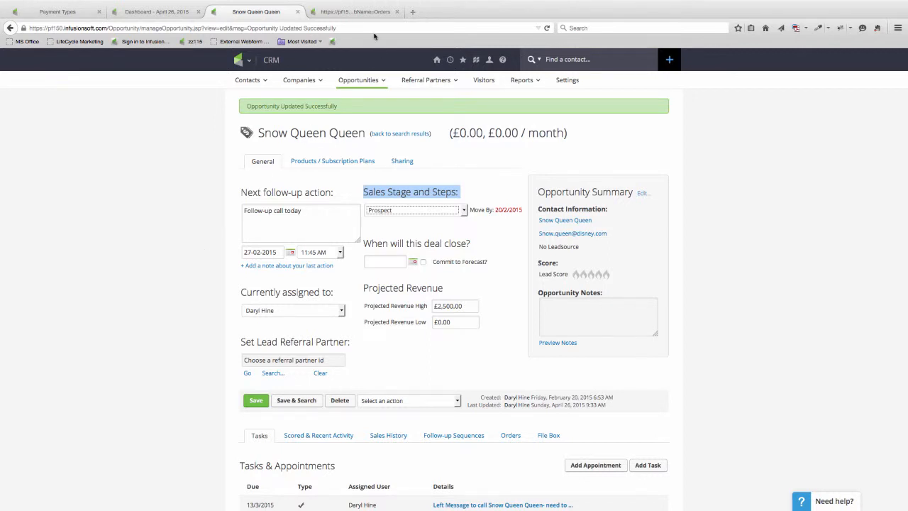
# From the dashboard's Top / Middle Of Funnel - All widget, open the Meeting 1 opportunities in a new browser tab.
pyautogui.click(148, 12)
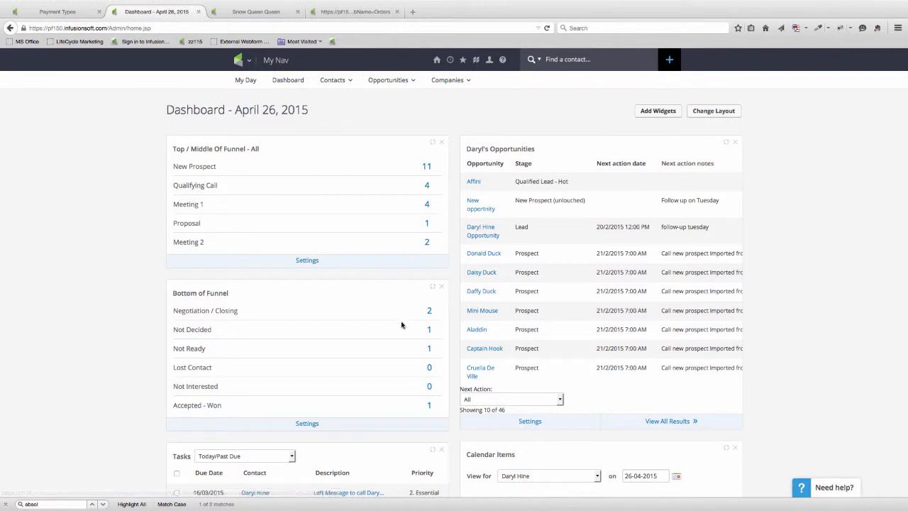
pyautogui.middleClick(427, 206)
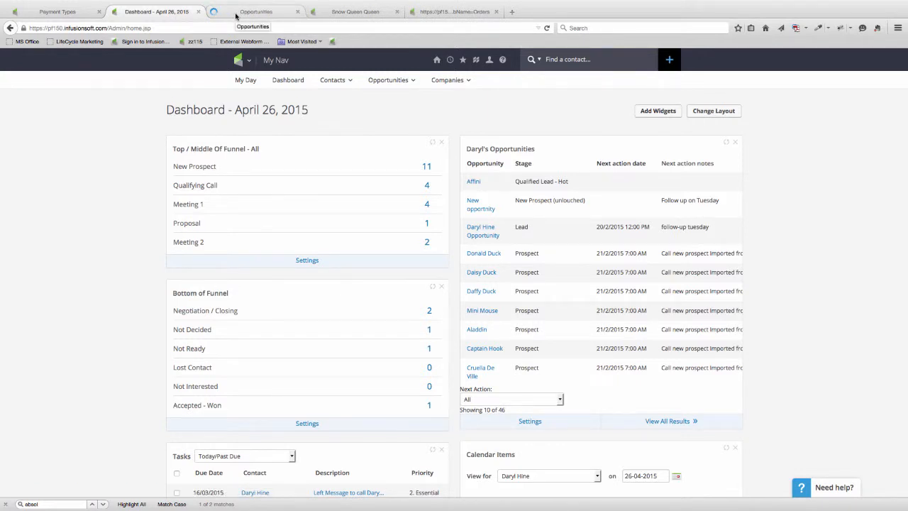
pyautogui.click(235, 12)
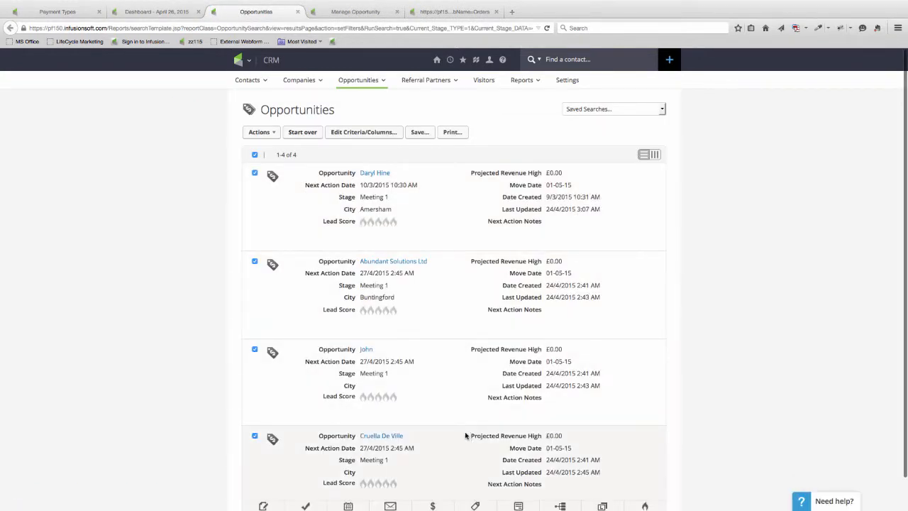
# Open the third opportunity in the Meeting 1 list, look over its record, and return to the list.
pyautogui.click(365, 351)
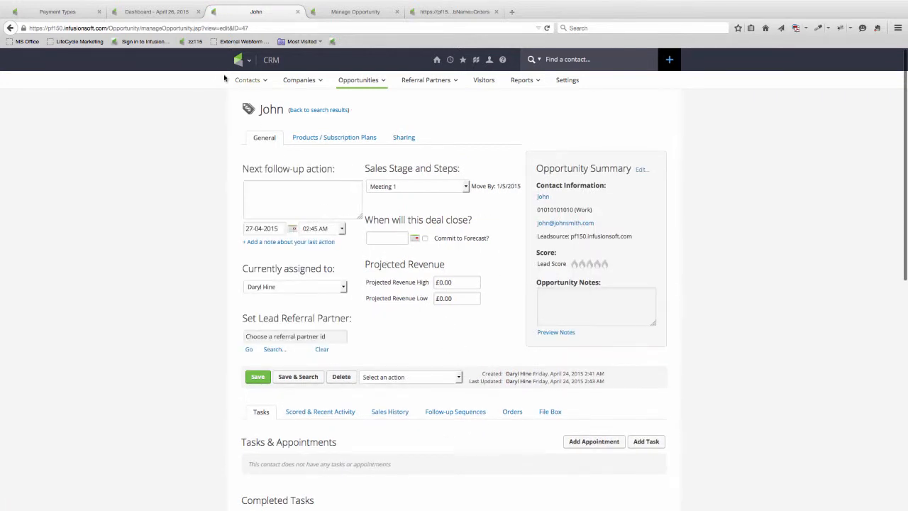
pyautogui.click(11, 28)
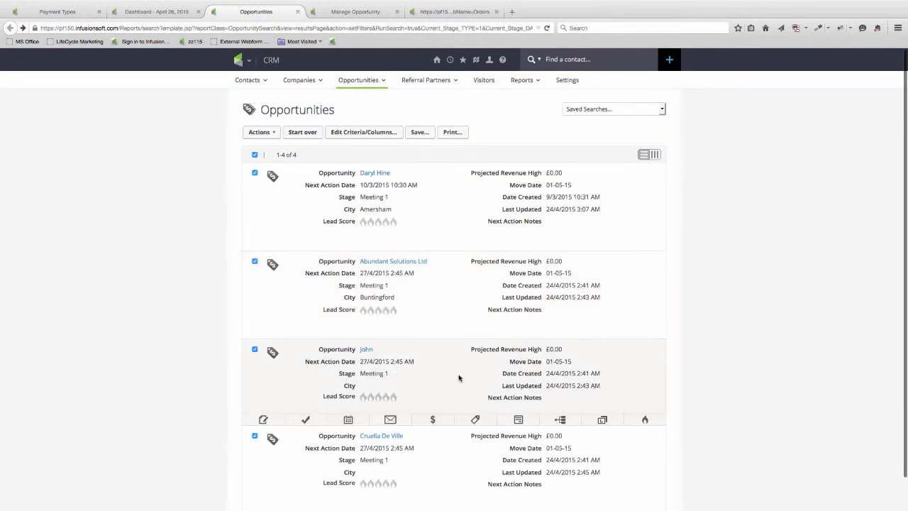
pyautogui.scroll(-1, 458, 379)
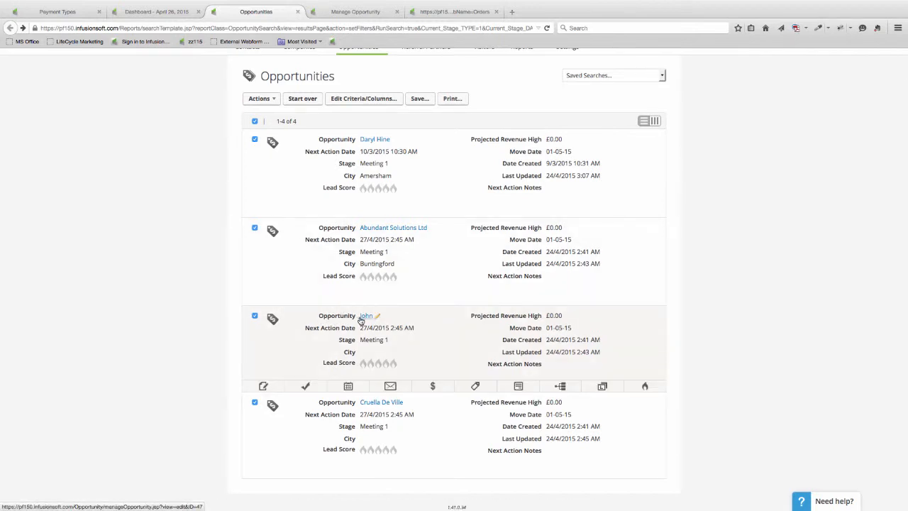
# Change the third listed opportunity's stage to Meeting 2 and save "Meeting 2" as its next action notes, directly in the list.
pyautogui.click(394, 341)
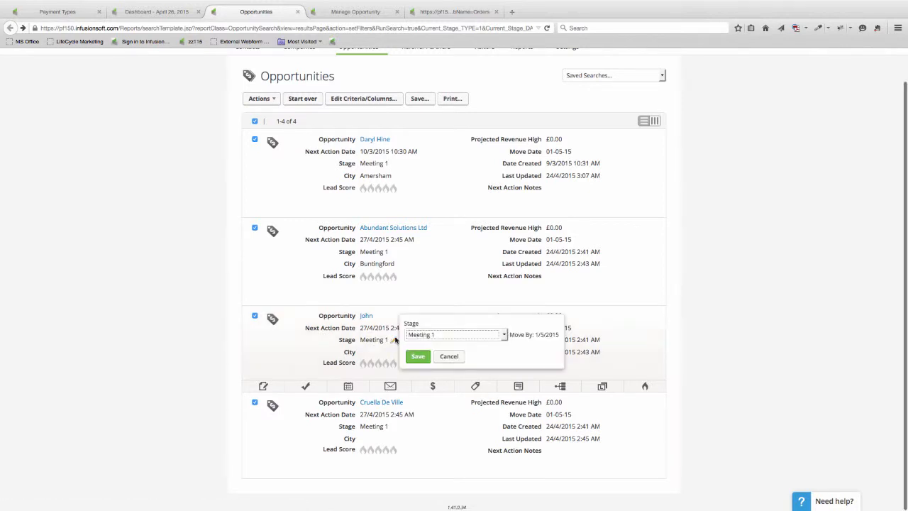
pyautogui.click(422, 335)
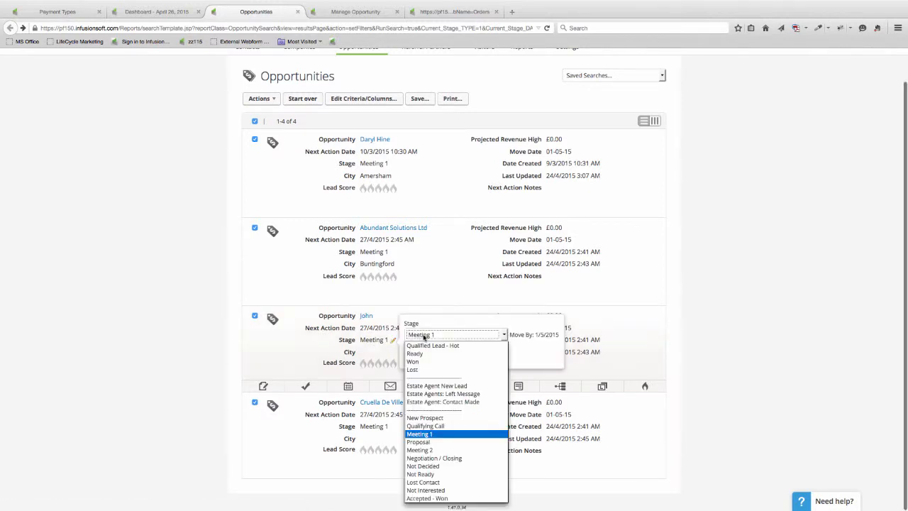
pyautogui.click(426, 450)
pyautogui.click(417, 358)
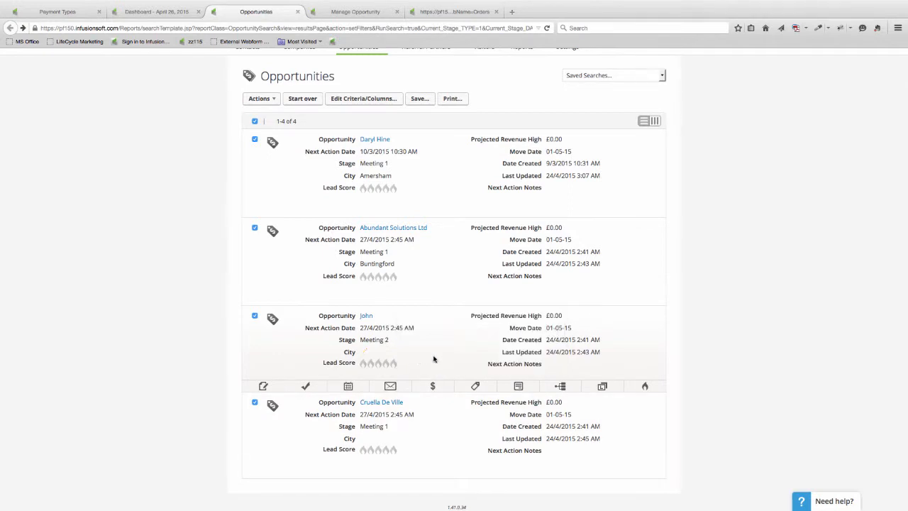
pyautogui.click(550, 366)
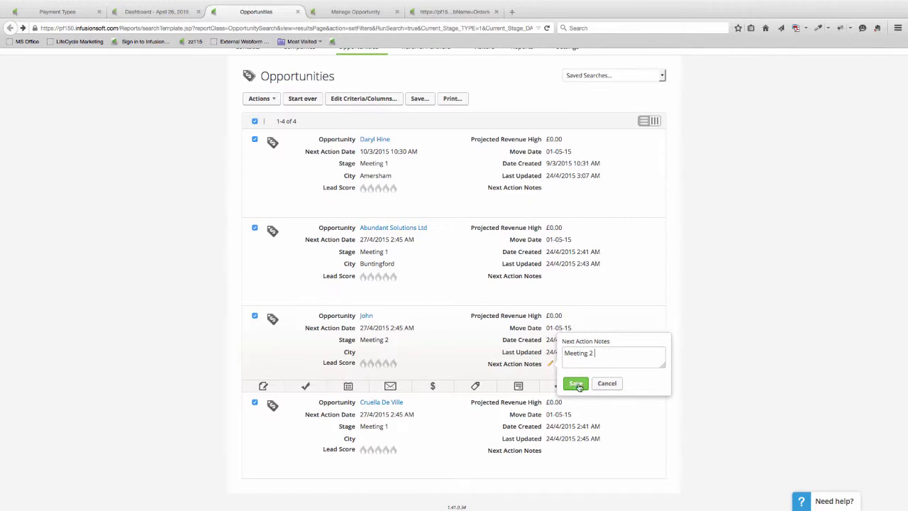
pyautogui.click(576, 384)
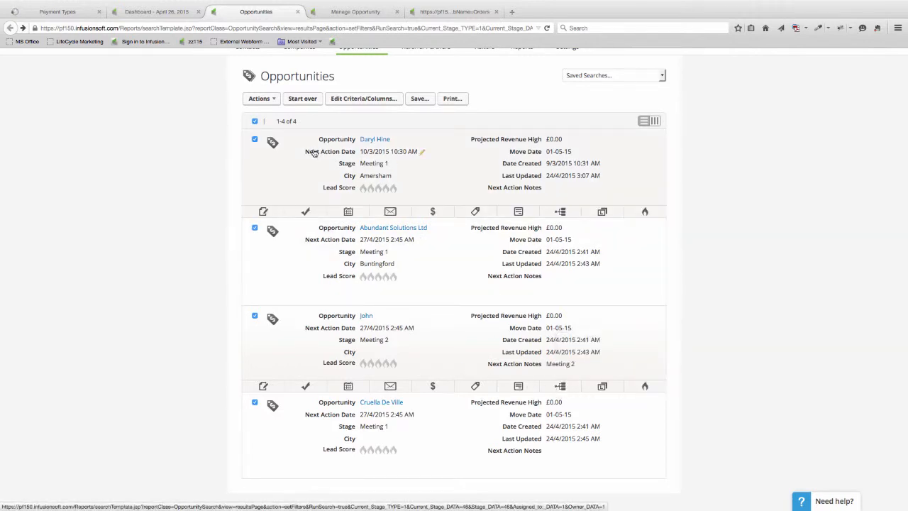
# From the dashboard, open the Donald Duck opportunity and save it with the sales stage Meeting 1.
pyautogui.click(156, 12)
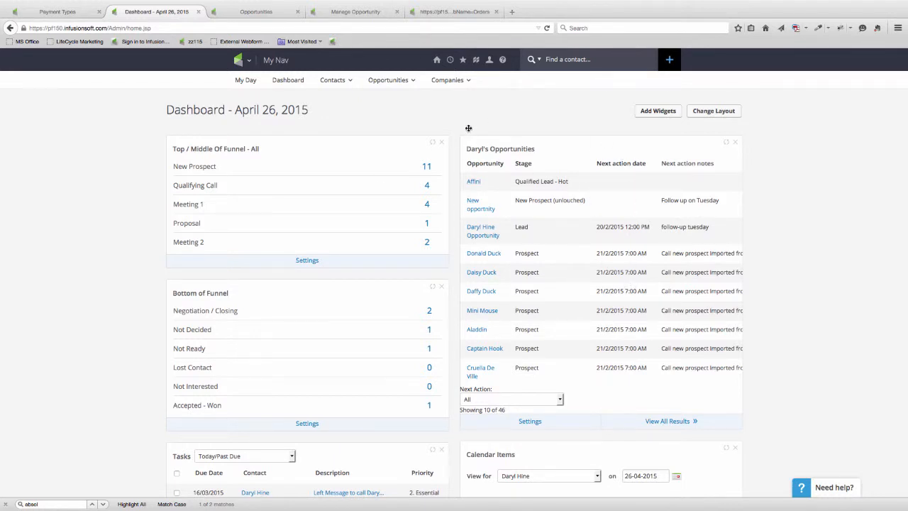
pyautogui.click(480, 257)
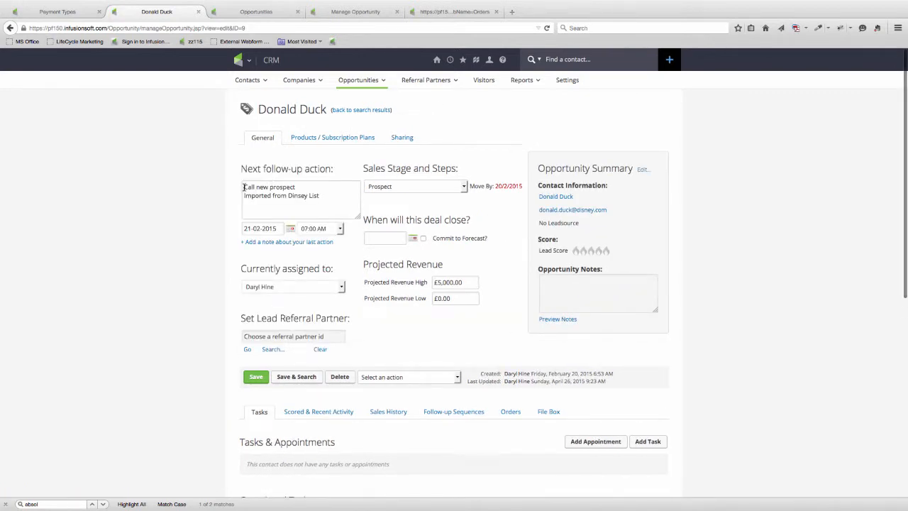
pyautogui.click(396, 188)
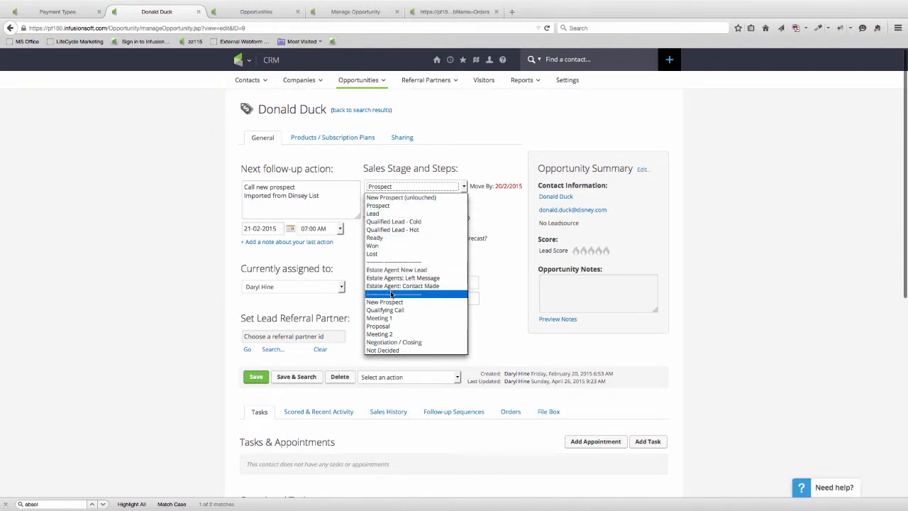
pyautogui.click(383, 319)
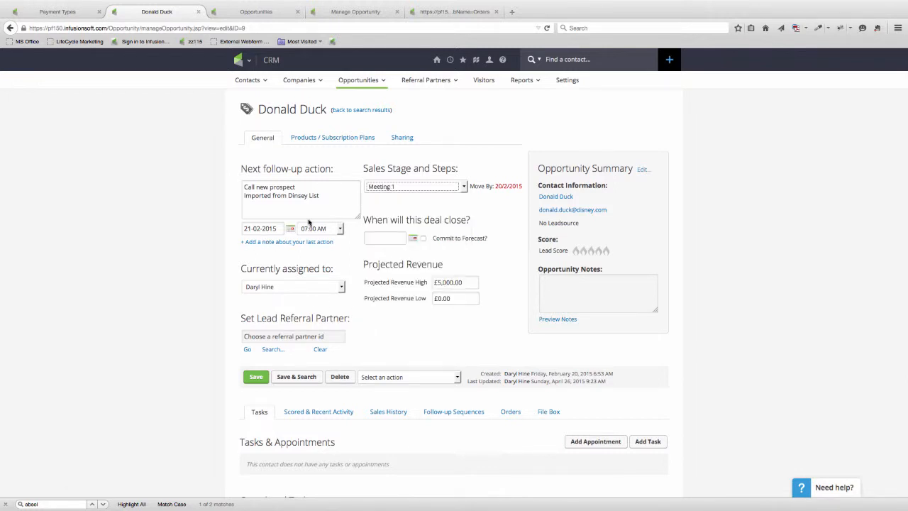
pyautogui.click(255, 377)
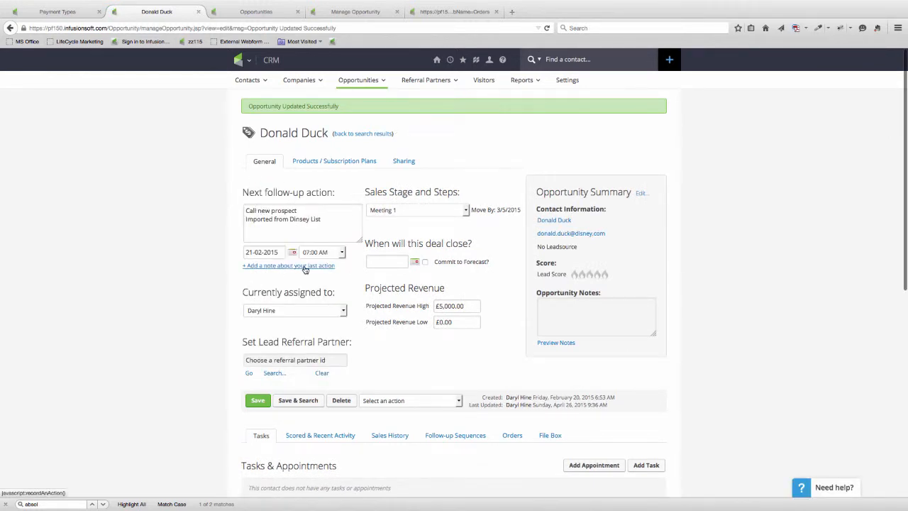
# Add the last-action note "Called to discuss meeting and arranged for 1/5" and change the next follow-up action to "Meeting on 1/5".
pyautogui.click(304, 266)
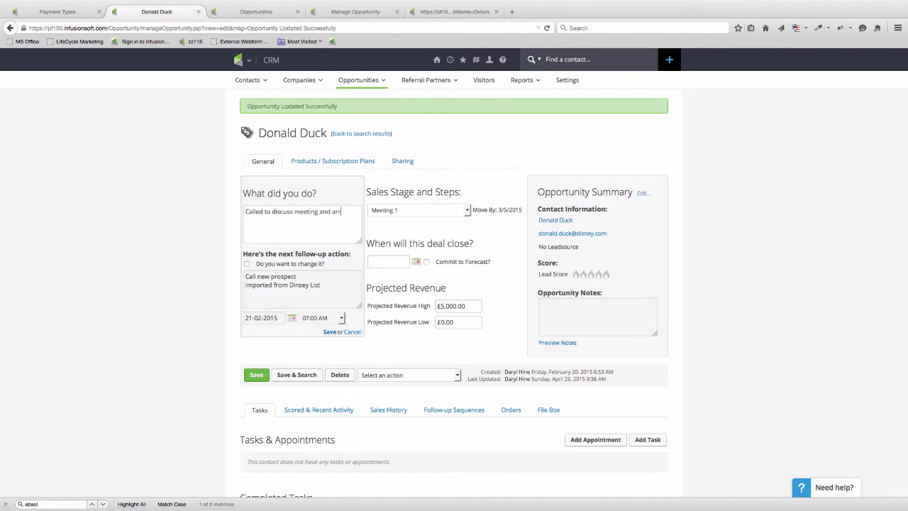
pyautogui.write('d for 1/5')
pyautogui.click(248, 264)
pyautogui.moveTo(317, 294); pyautogui.dragTo(239, 276)
pyautogui.write('Meeting on 1/5')
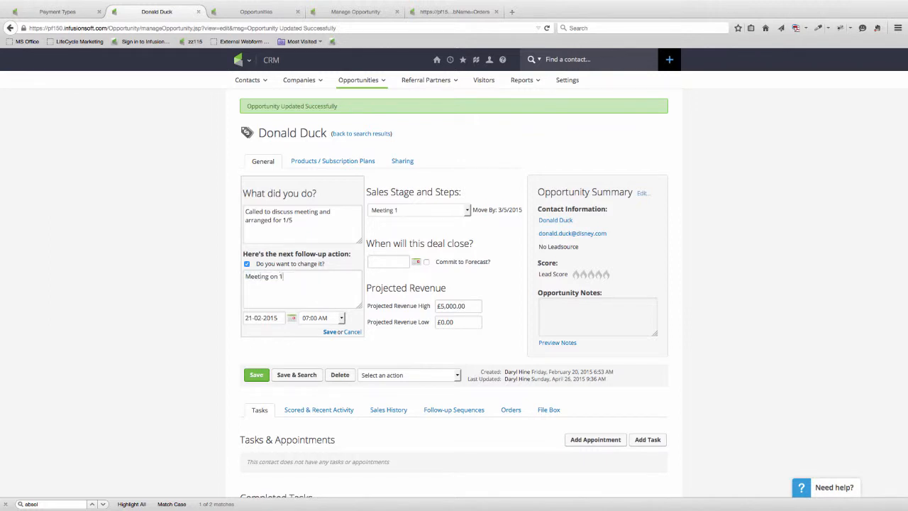
# Schedule the next follow-up action for 01-05-2015 at 09:00 AM and save the action note.
pyautogui.click(291, 317)
pyautogui.click(324, 345)
pyautogui.click(324, 345)
pyautogui.click(324, 345)
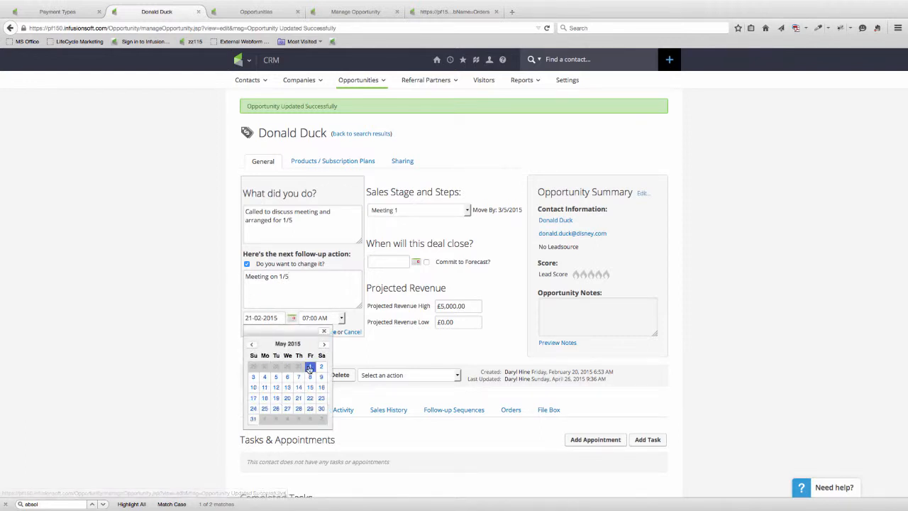
pyautogui.click(309, 367)
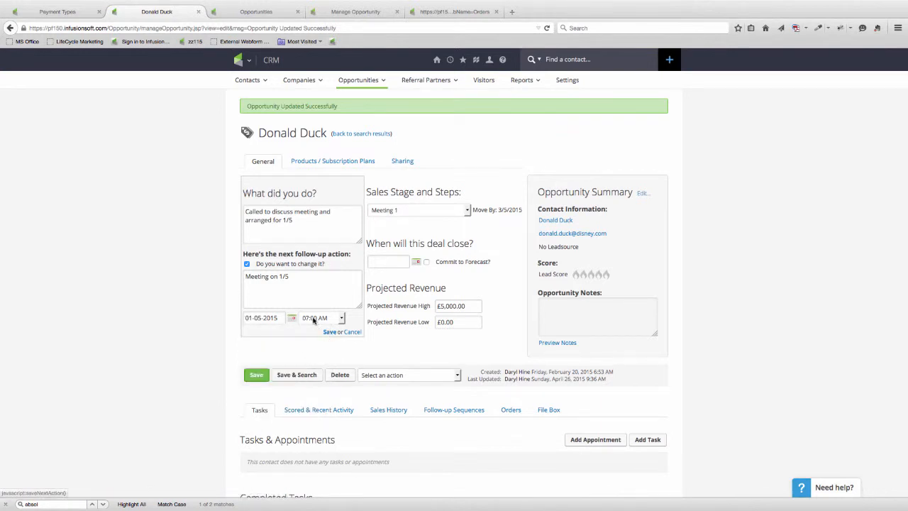
pyautogui.click(313, 319)
pyautogui.scroll(3, 315, 447)
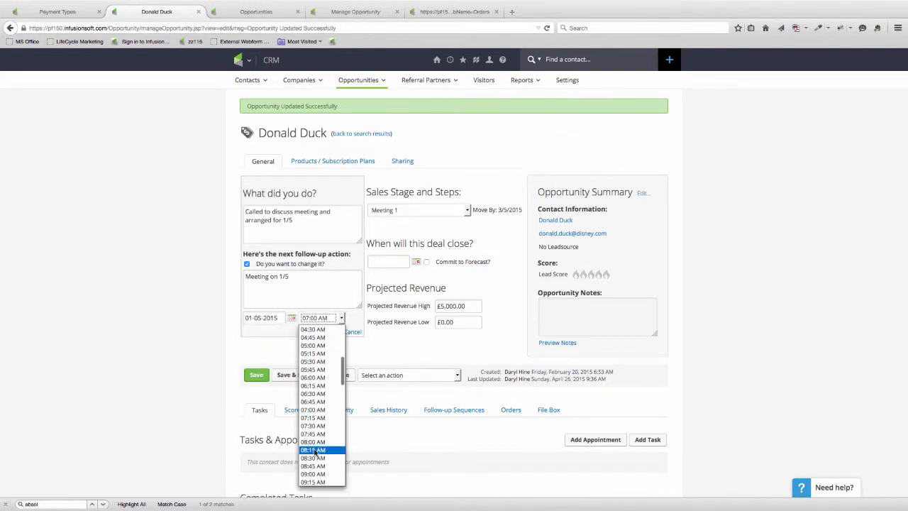
pyautogui.scroll(-3, 313, 449)
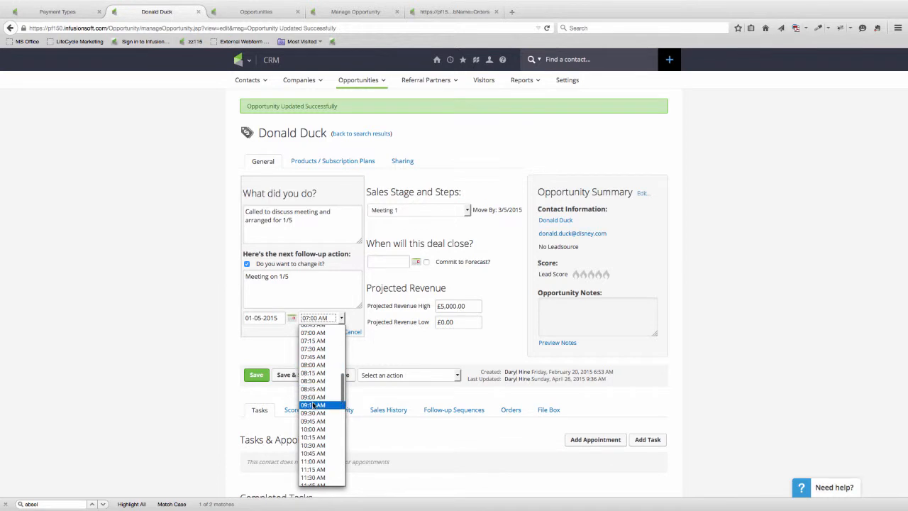
pyautogui.scroll(2, 313, 401)
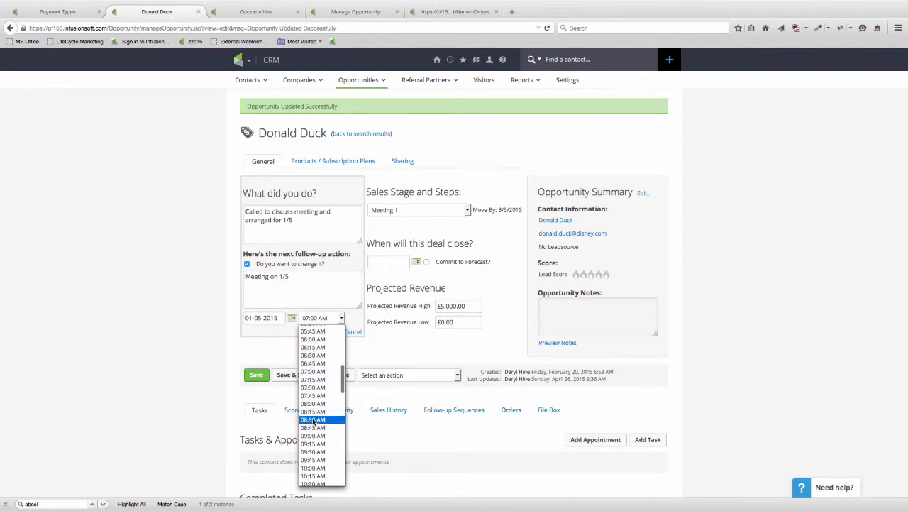
pyautogui.click(312, 436)
pyautogui.click(330, 331)
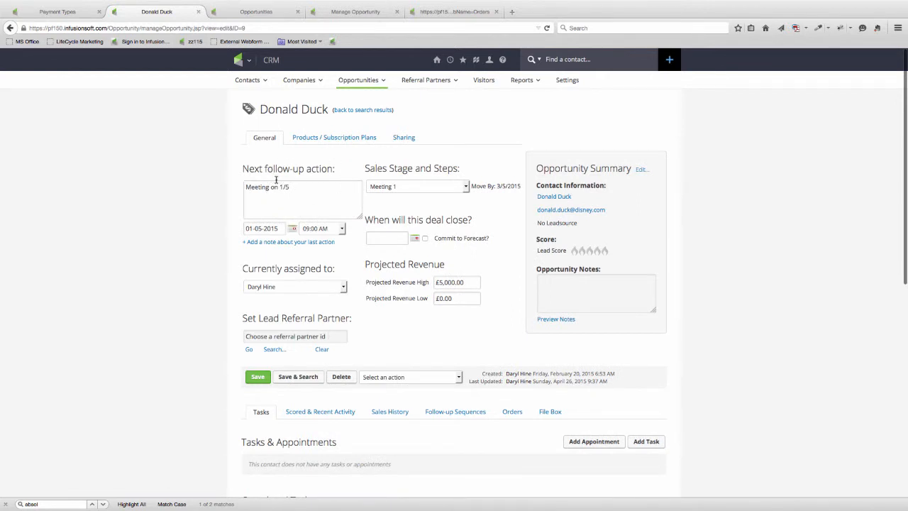
# Check the logged call in the opportunity's Notes section and save the opportunity.
pyautogui.scroll(-5, 305, 238)
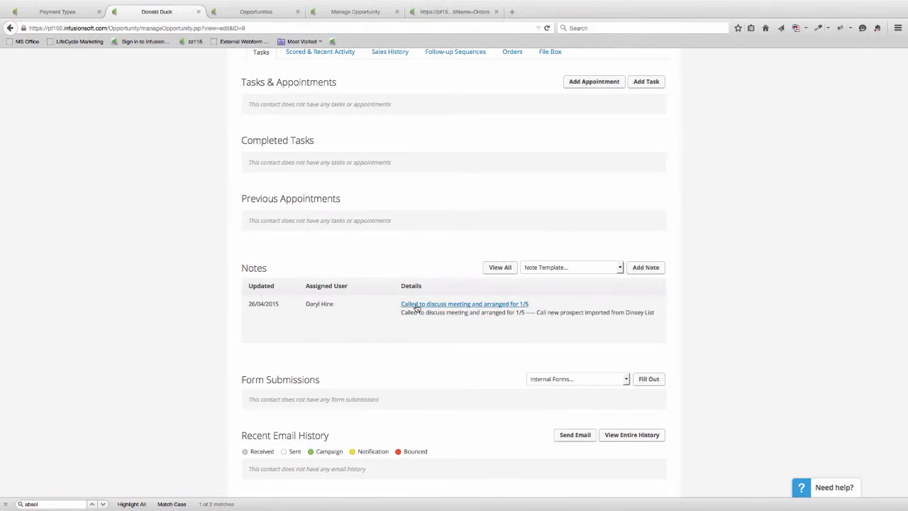
pyautogui.scroll(5, 447, 322)
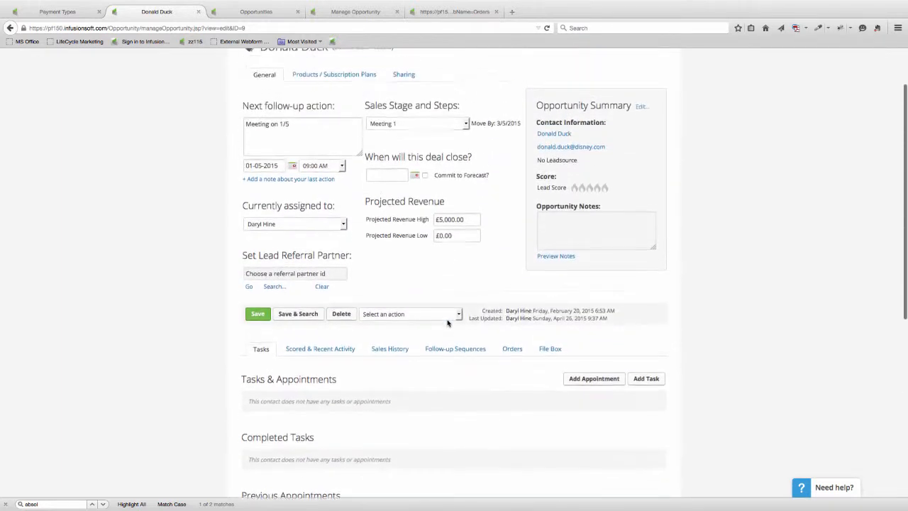
pyautogui.click(258, 375)
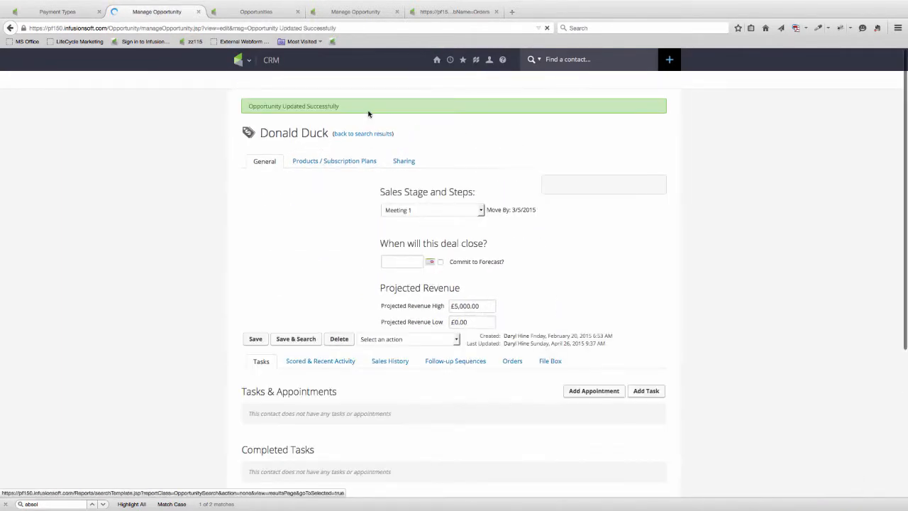
# Go back to the search results to check the updated Meeting 1 list, and return to the dashboard.
pyautogui.click(368, 135)
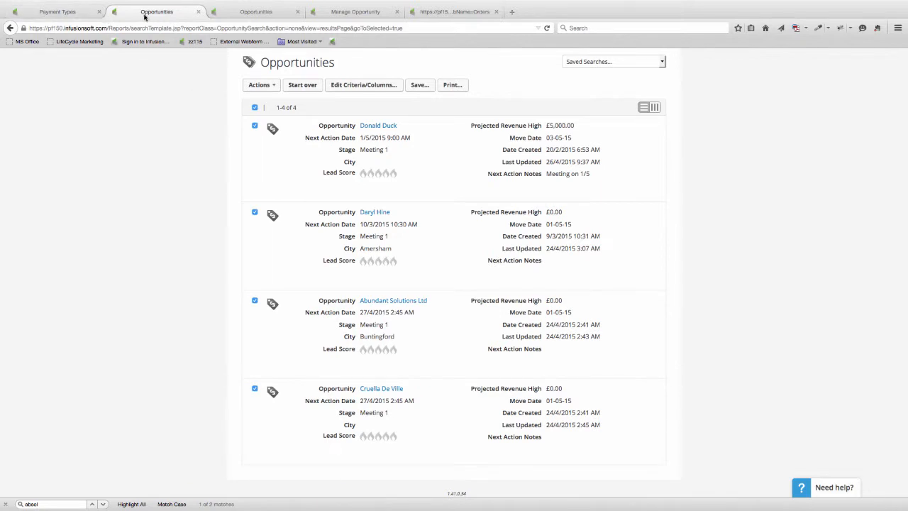
pyautogui.scroll(2, 221, 80)
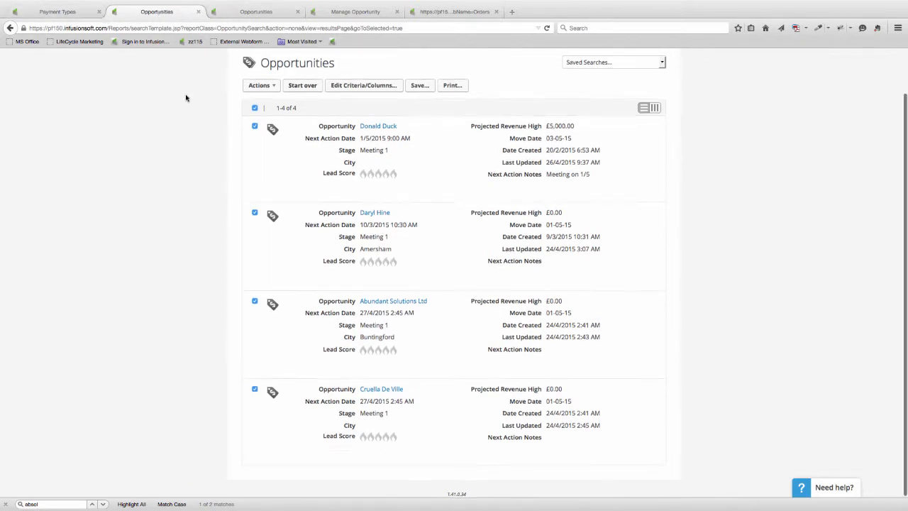
pyautogui.moveTo(250, 78)
pyautogui.moveTo(437, 59)
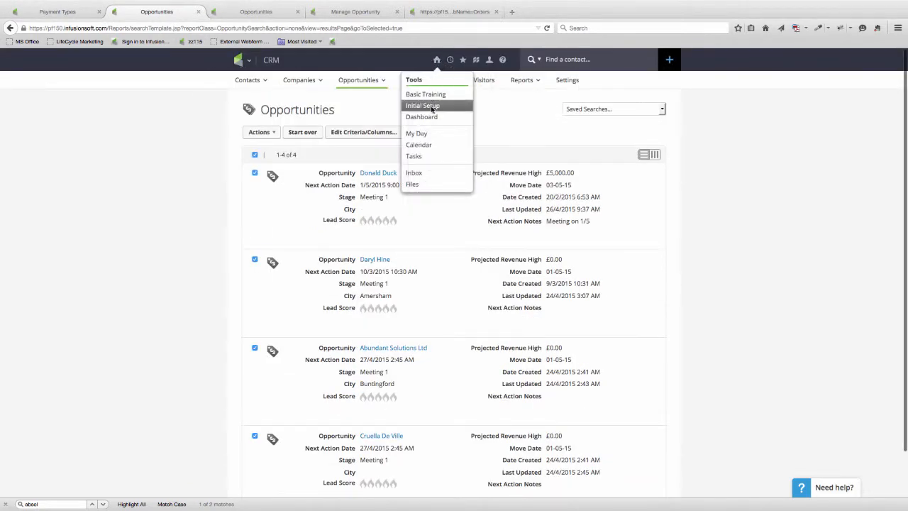
pyautogui.click(426, 118)
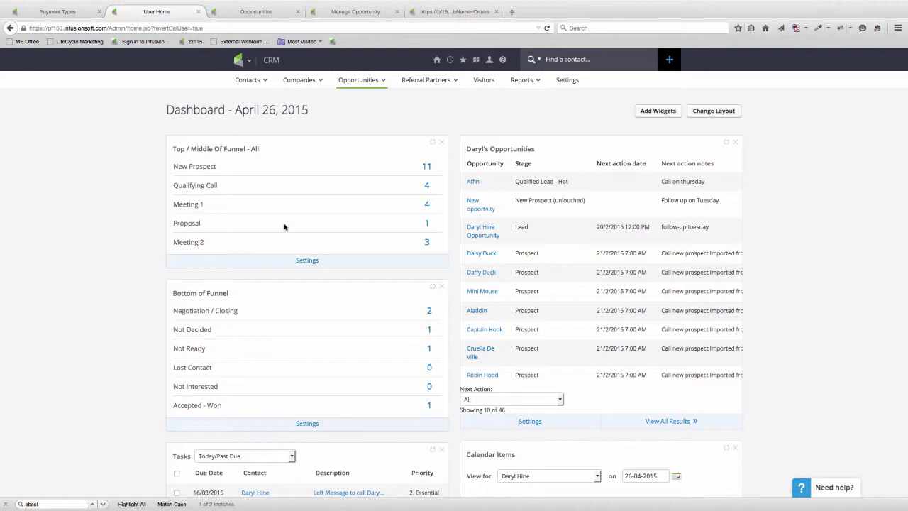
# Open the Sales Pipeline page in the CRM settings.
pyautogui.click(250, 62)
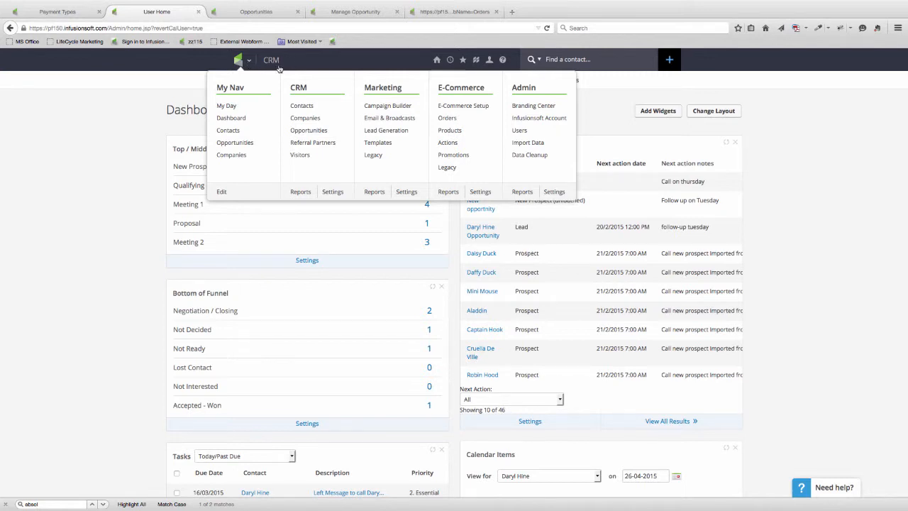
pyautogui.click(112, 204)
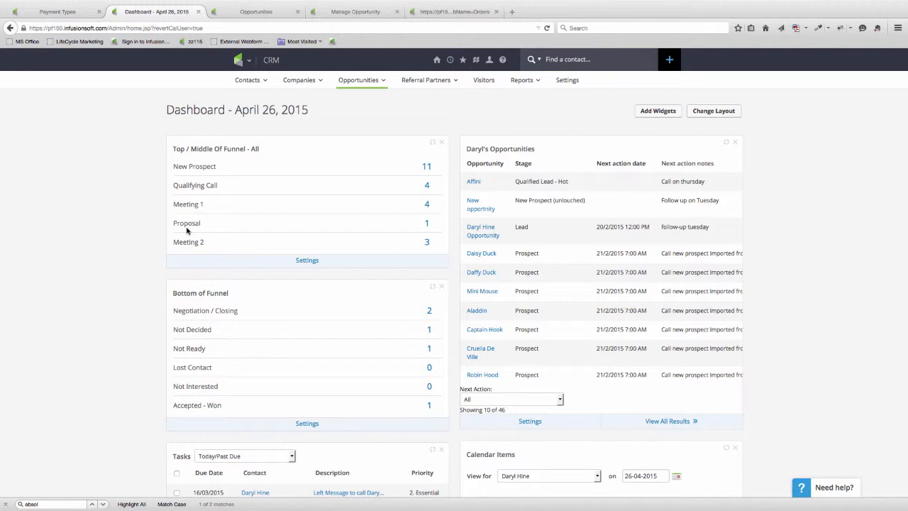
pyautogui.click(247, 63)
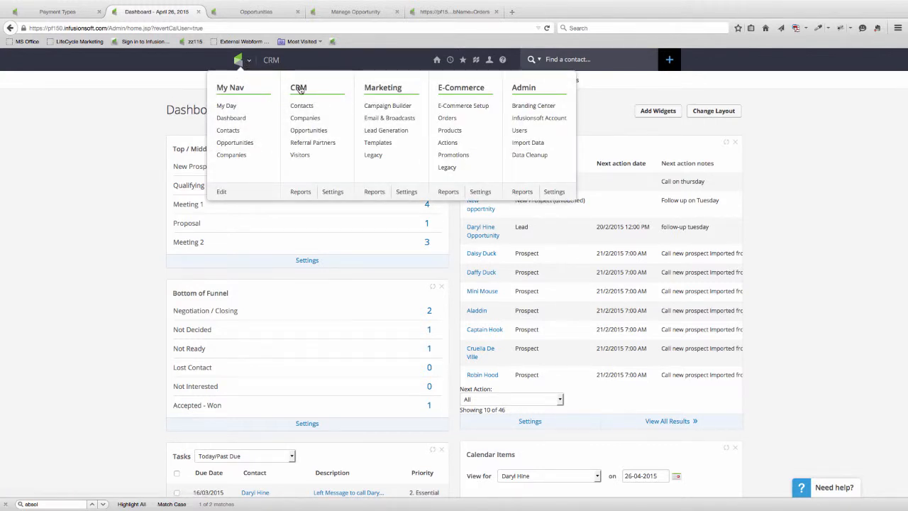
pyautogui.click(332, 193)
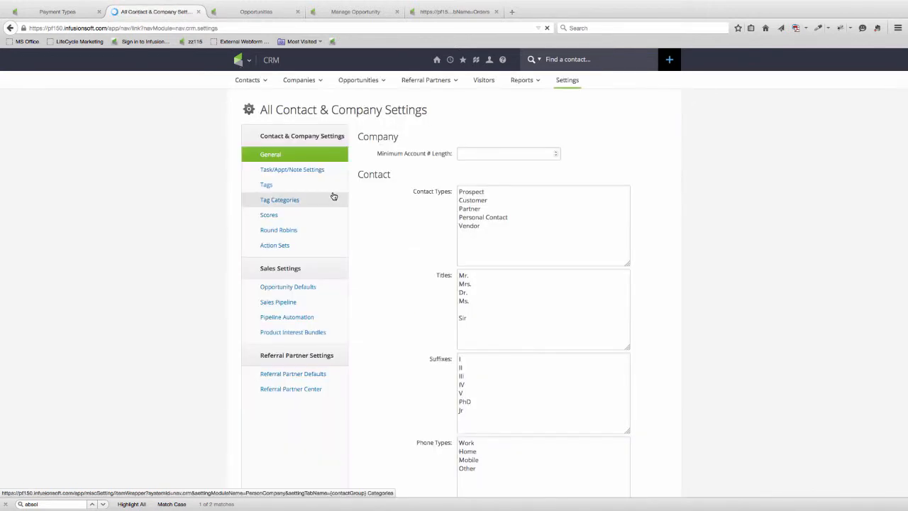
pyautogui.click(278, 304)
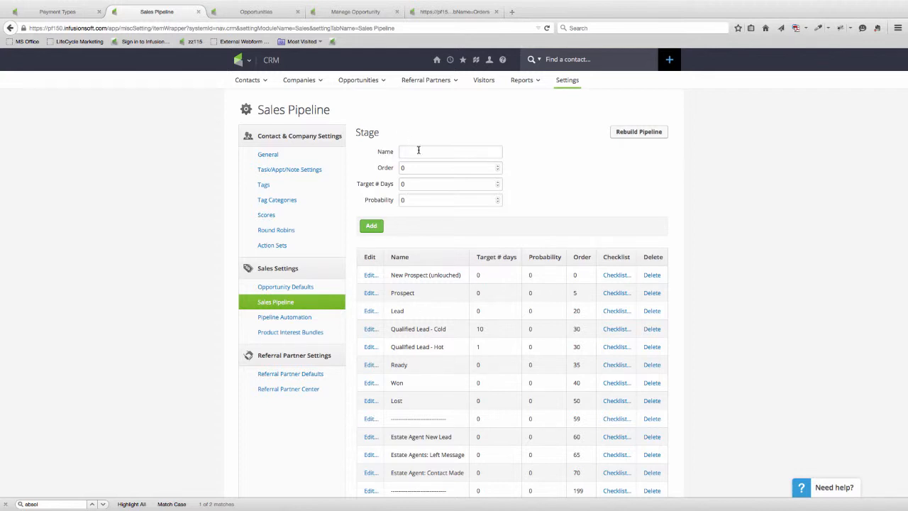
# Set the order of the Qualified Lead - Hot stage to 39 and update the stage.
pyautogui.click(369, 276)
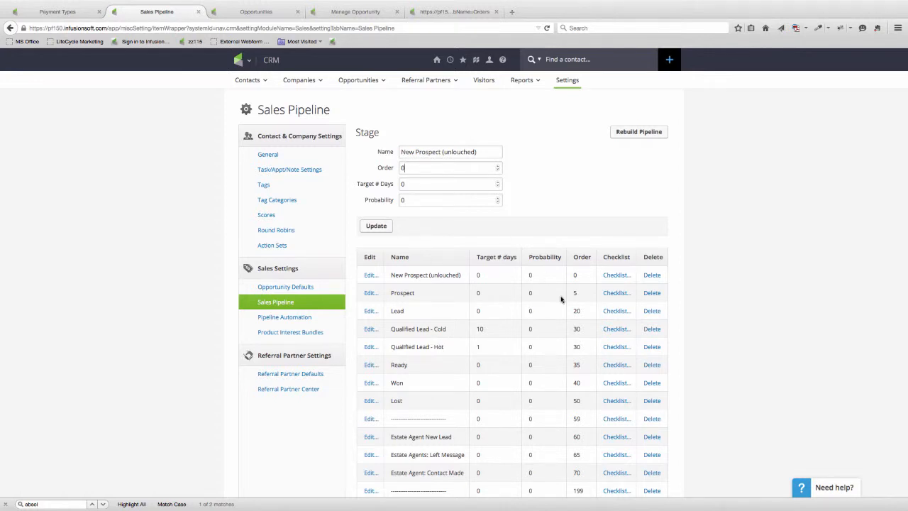
pyautogui.click(368, 347)
pyautogui.moveTo(419, 168); pyautogui.dragTo(393, 167)
pyautogui.write('2')
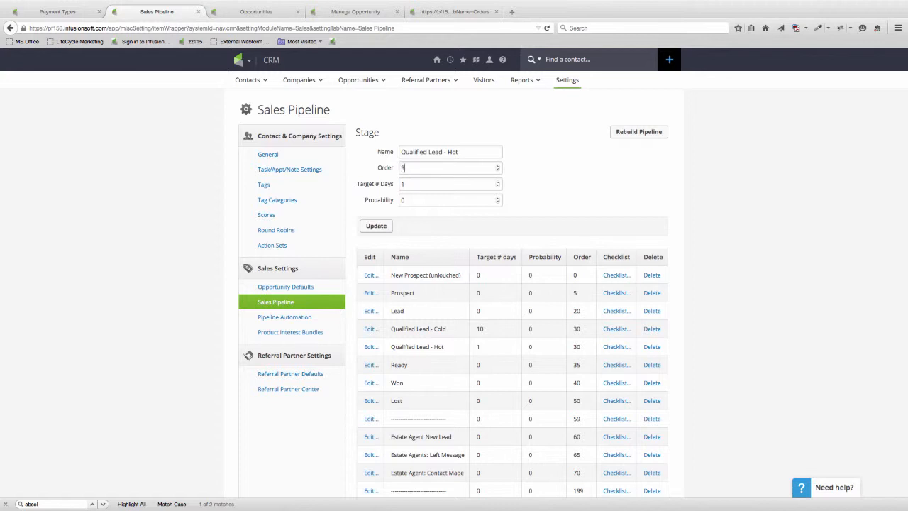
pyautogui.click(374, 227)
# Add a stage named Qualified Lead - Warm with order 35, reusing the Qualified Lead - Cold stage's name as the starting text.
pyautogui.moveTo(449, 331); pyautogui.dragTo(389, 331)
pyautogui.press('super+c')
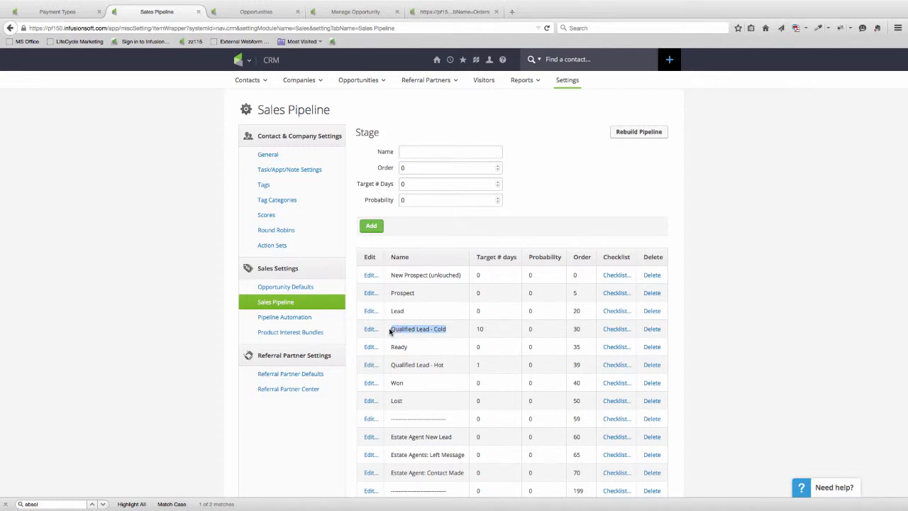
pyautogui.click(410, 151)
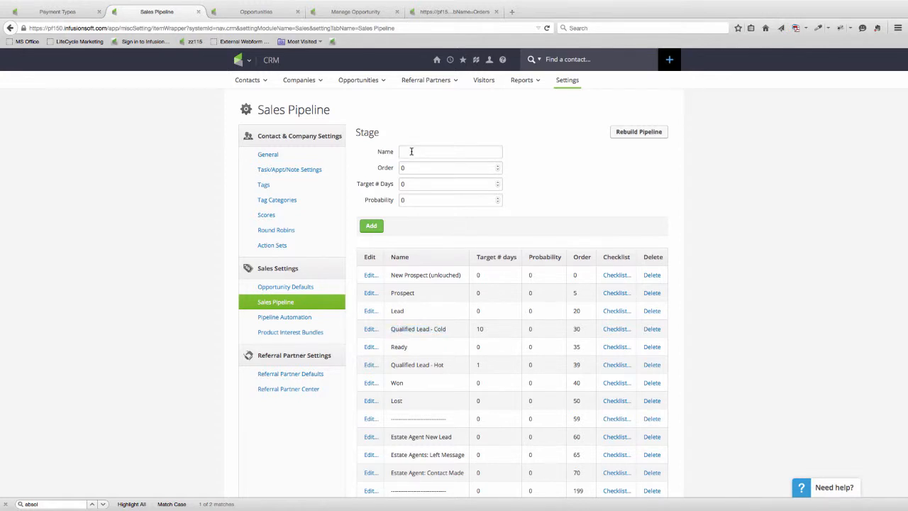
pyautogui.press('super+v')
pyautogui.doubleClick(454, 151)
pyautogui.write('Wa')
pyautogui.moveTo(408, 169); pyautogui.dragTo(397, 170)
pyautogui.write('2')
pyautogui.click(371, 226)
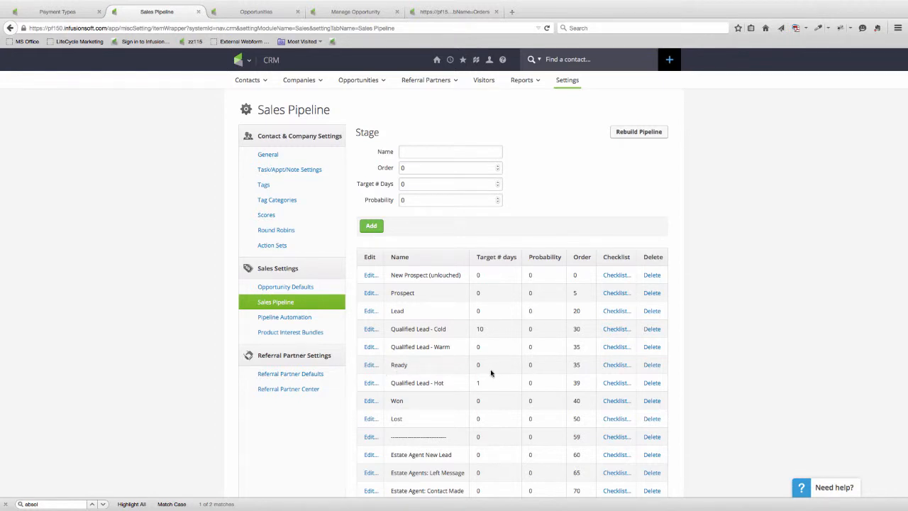
# Set the order of the Qualified Lead - Hot stage to 35 and update the stage.
pyautogui.click(369, 383)
pyautogui.doubleClick(401, 168)
pyautogui.write('35')
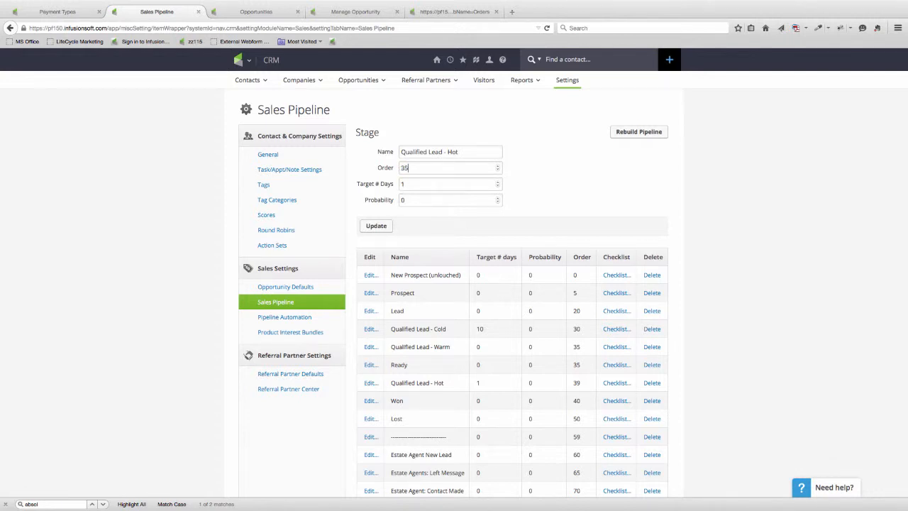
pyautogui.click(376, 226)
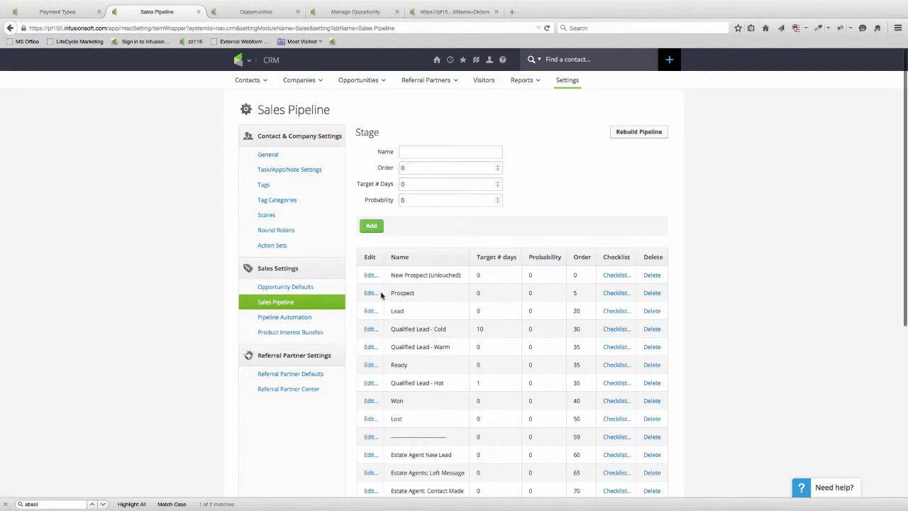
# Set the order of the Qualified Lead - Warm stage to 34 and update the stage.
pyautogui.click(369, 351)
pyautogui.moveTo(412, 168); pyautogui.dragTo(395, 168)
pyautogui.write('34')
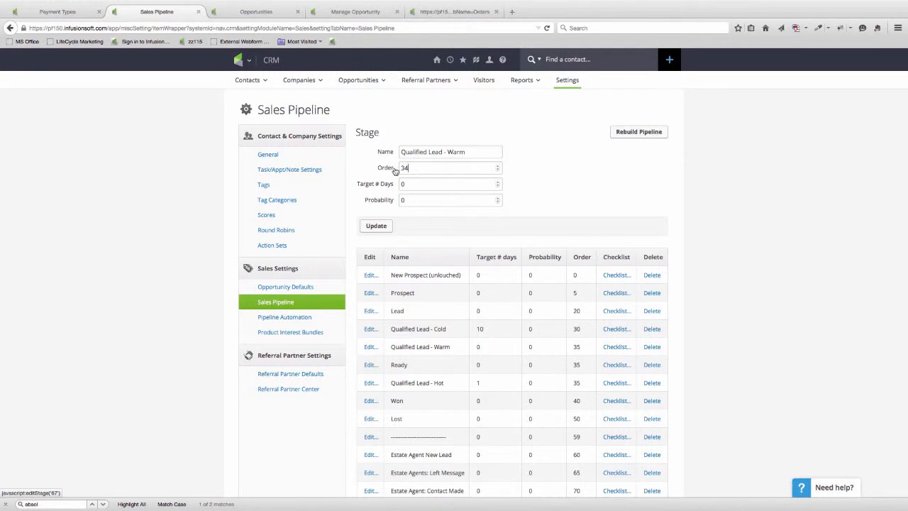
pyautogui.click(376, 228)
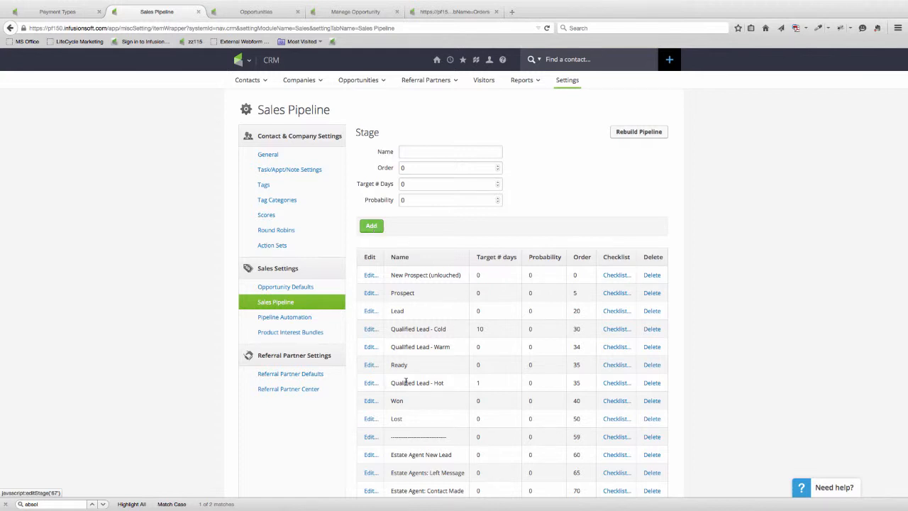
# Set the order of the Ready stage to 39 and update the stage.
pyautogui.click(369, 366)
pyautogui.moveTo(411, 168); pyautogui.dragTo(401, 167)
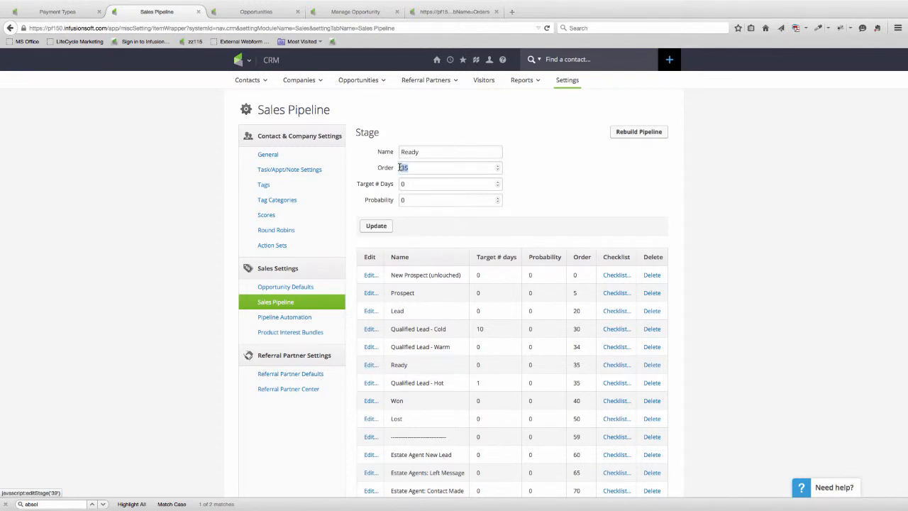
pyautogui.write('39')
pyautogui.click(374, 227)
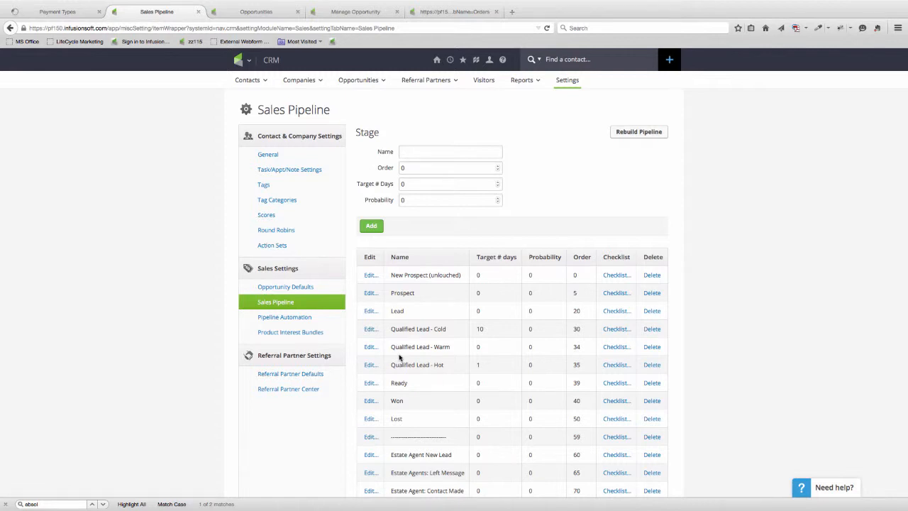
# Examine the stage list's Target # days, Probability, Order and Checklist columns, comparing the New Prospect and Ready stages.
pyautogui.moveTo(476, 257); pyautogui.dragTo(517, 258)
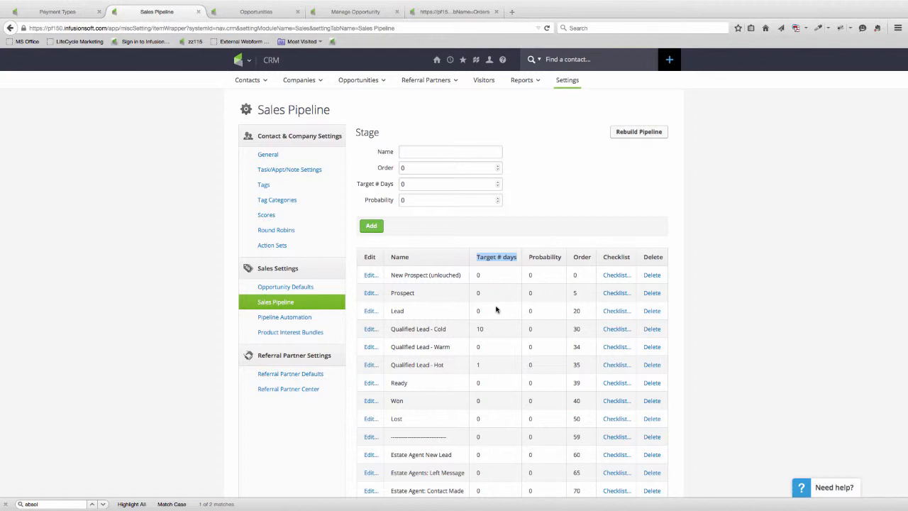
pyautogui.moveTo(529, 258); pyautogui.dragTo(561, 258)
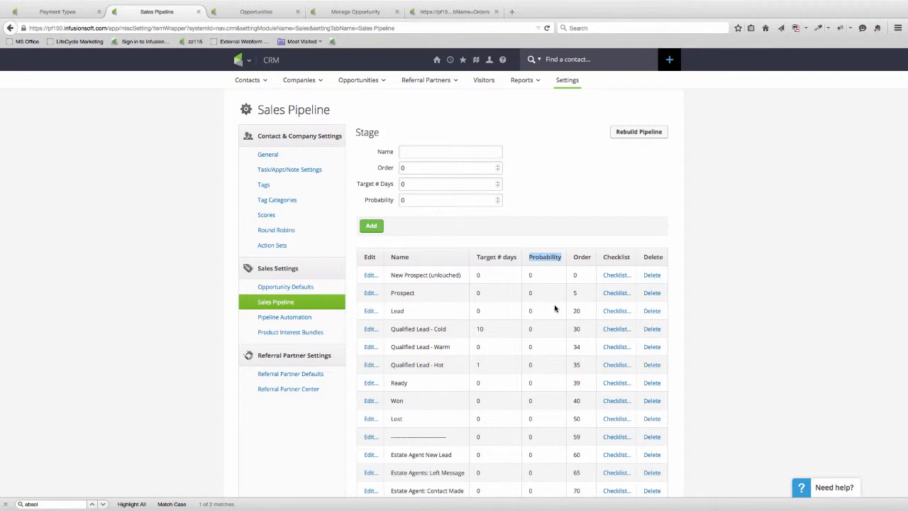
pyautogui.click(392, 275)
pyautogui.moveTo(391, 275); pyautogui.dragTo(460, 277)
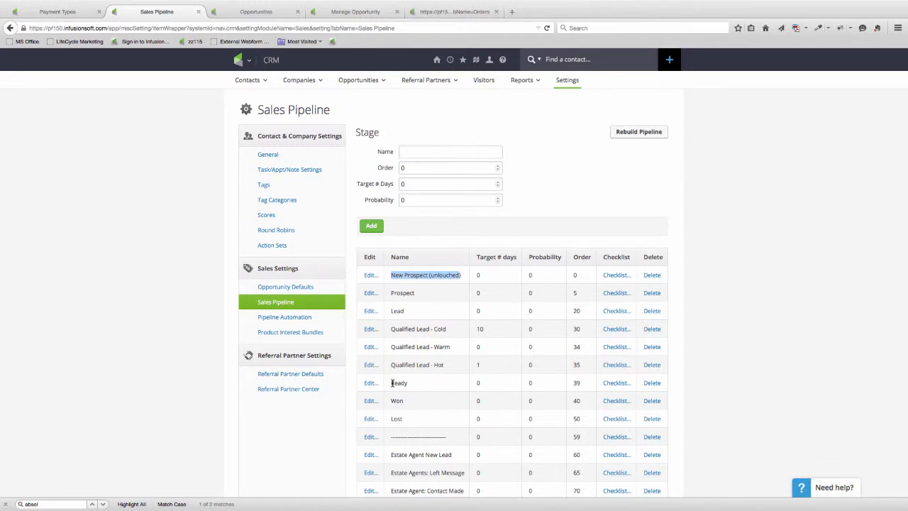
pyautogui.moveTo(391, 382); pyautogui.dragTo(410, 385)
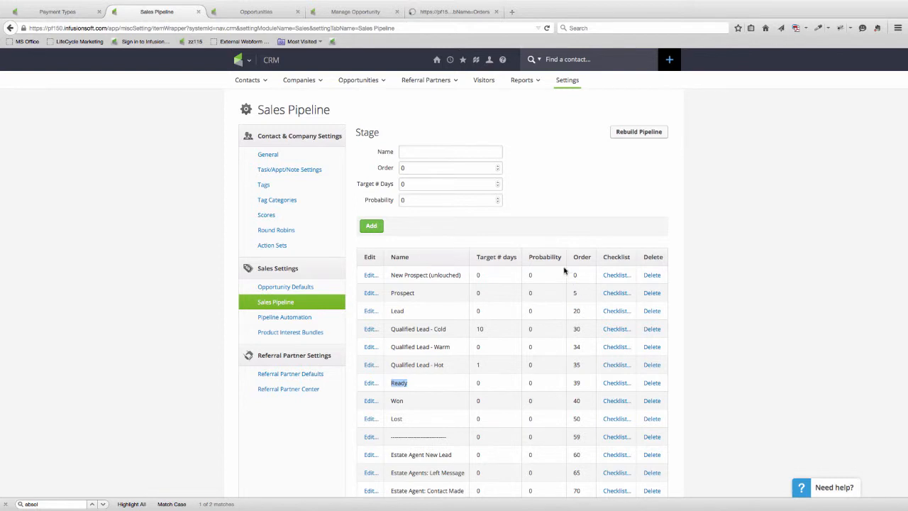
pyautogui.moveTo(574, 257); pyautogui.dragTo(589, 257)
pyautogui.moveTo(602, 258); pyautogui.dragTo(631, 260)
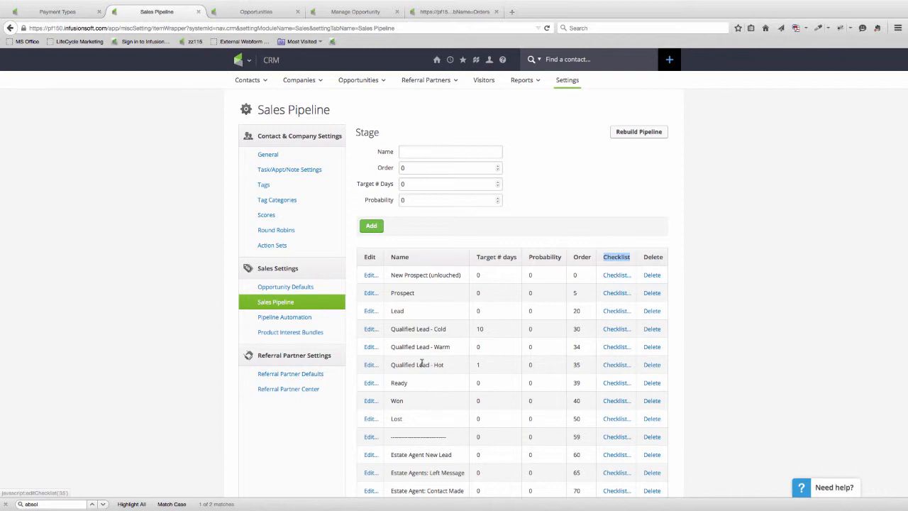
pyautogui.moveTo(390, 383); pyautogui.dragTo(415, 385)
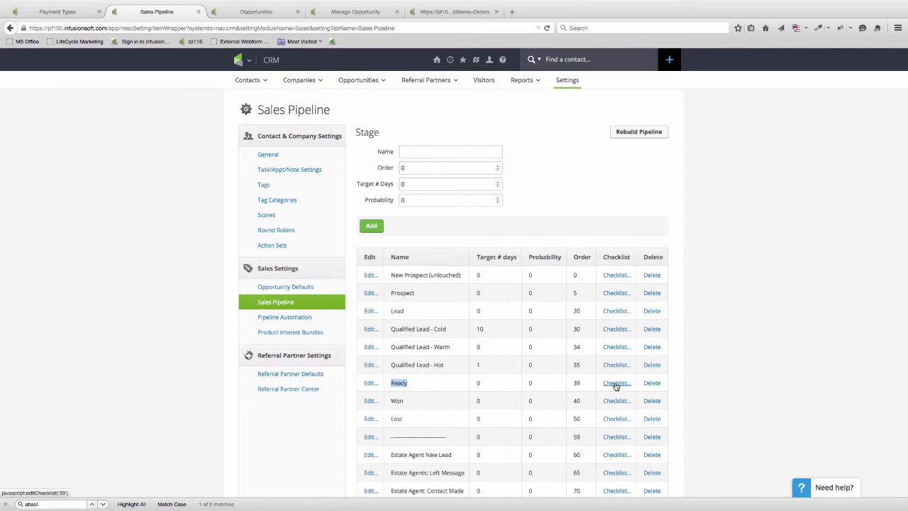
pyautogui.scroll(-3, 495, 389)
pyautogui.scroll(3, 494, 389)
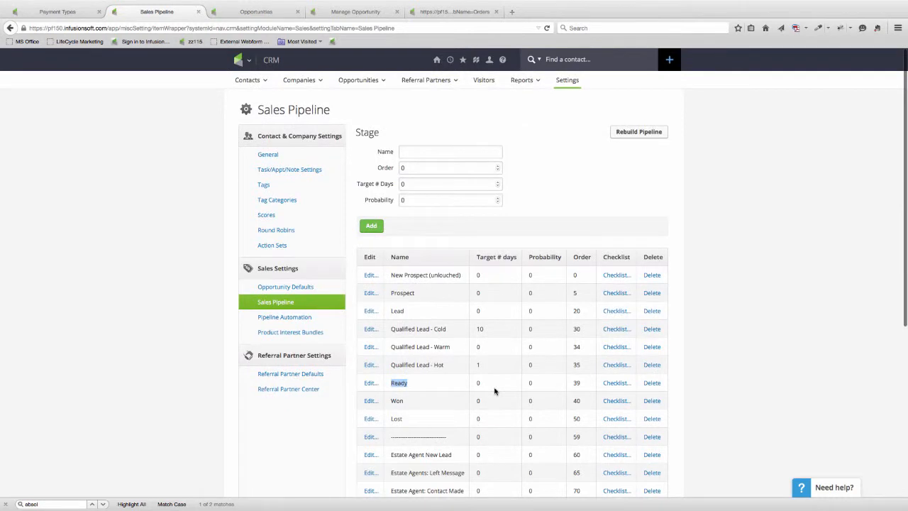